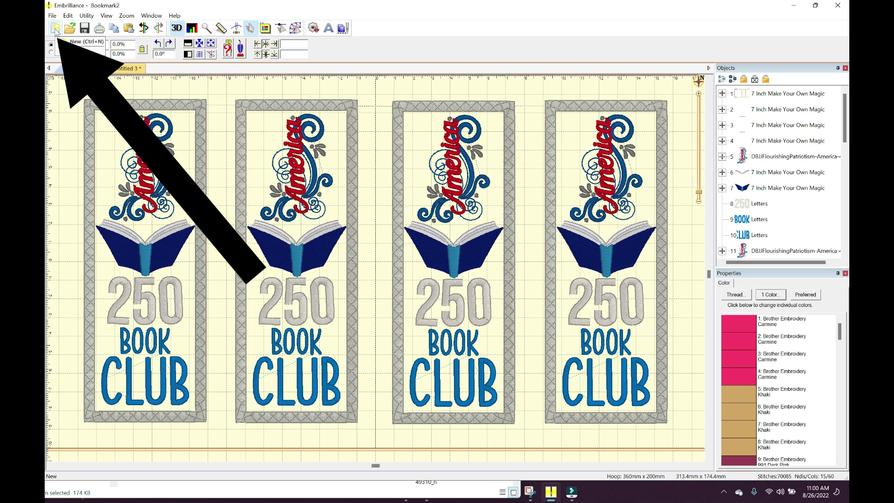
Return to the empty Untitled 3 design with the DBJITHBookmarksSet3-PES folder open alongside
{"action": "left_click", "coordinate": [55, 28]}
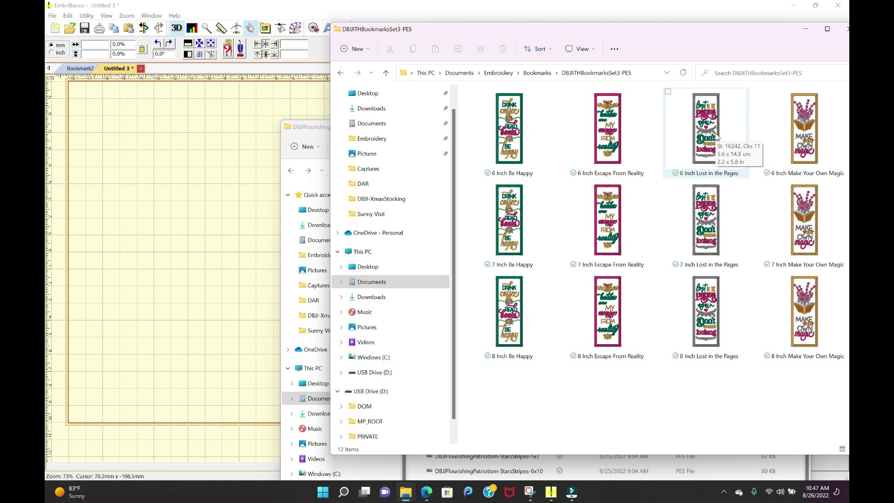
Drag the 7 Inch Make Your Own Magic bookmark from Explorer into the Untitled 3 hoop
{"action": "left_click", "coordinate": [812, 220]}
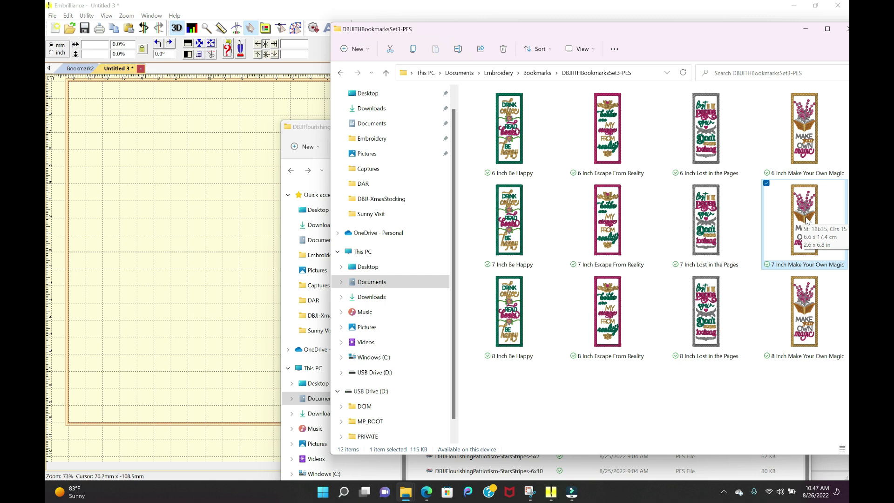
{"action": "left_click_drag", "start_coordinate": [807, 221], "coordinate": [208, 215]}
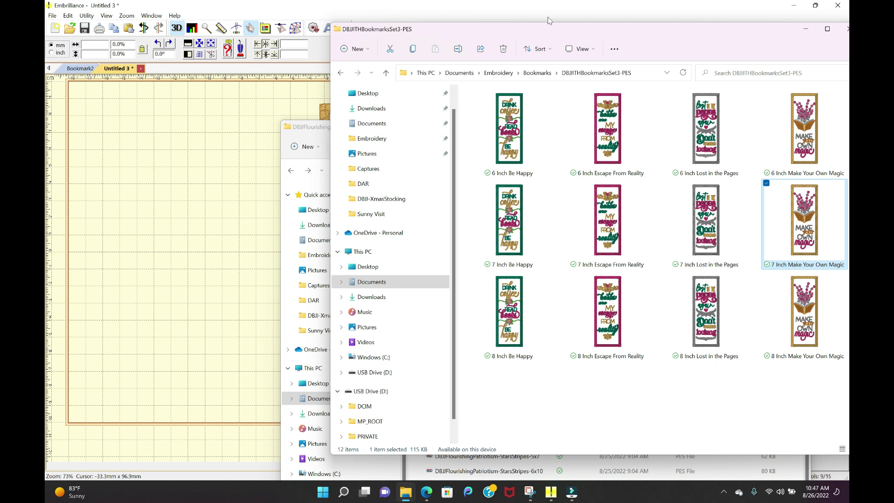
{"action": "left_click", "coordinate": [806, 32]}
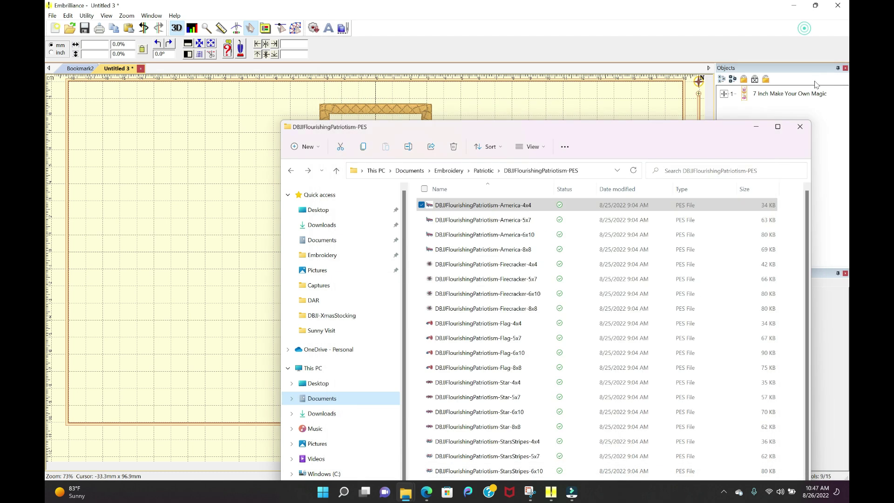
Expand the design's colour parts and delete the bouquet's grey leaves and flower appliqué
{"action": "left_click", "coordinate": [749, 129]}
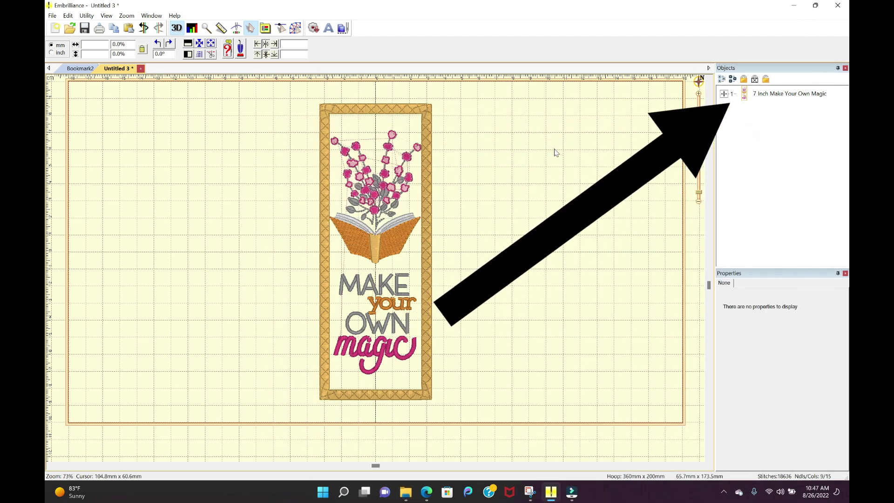
{"action": "left_click", "coordinate": [725, 95]}
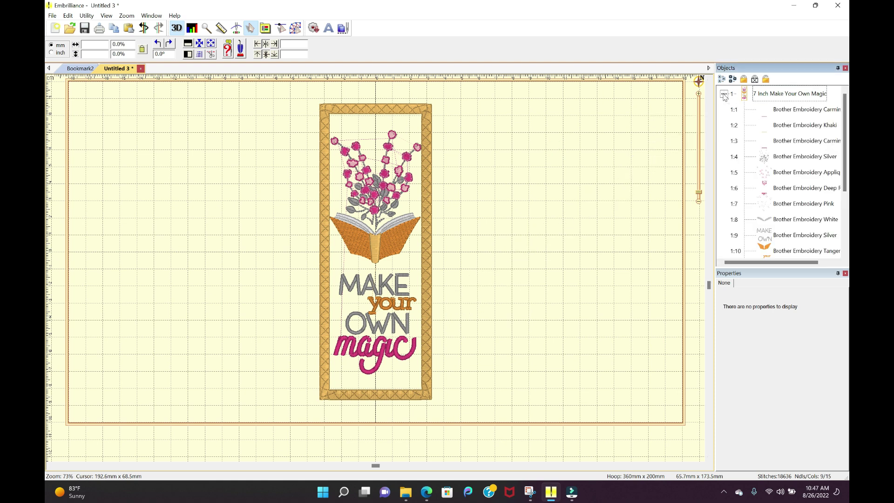
{"action": "left_click", "coordinate": [785, 111]}
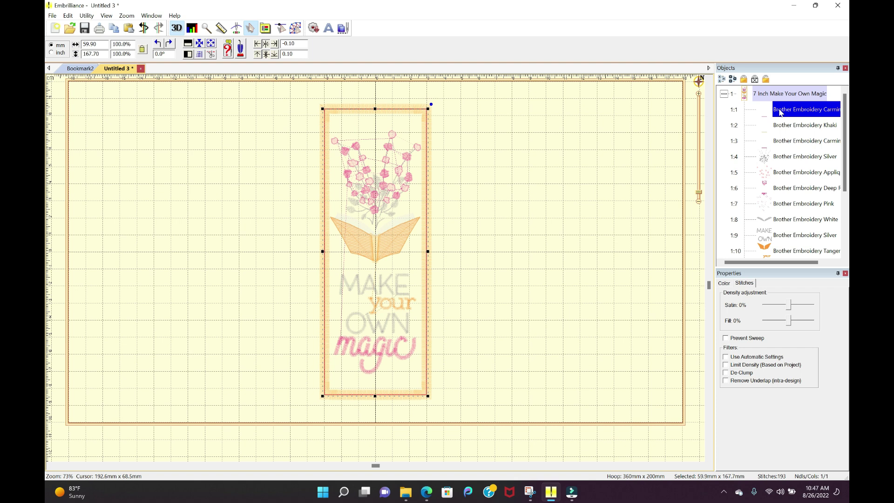
{"action": "left_click", "coordinate": [781, 126]}
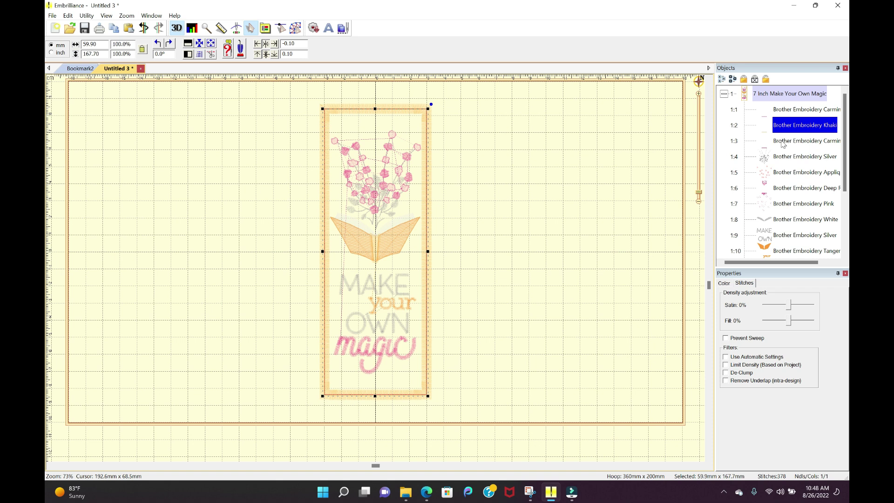
{"action": "left_click", "coordinate": [781, 141]}
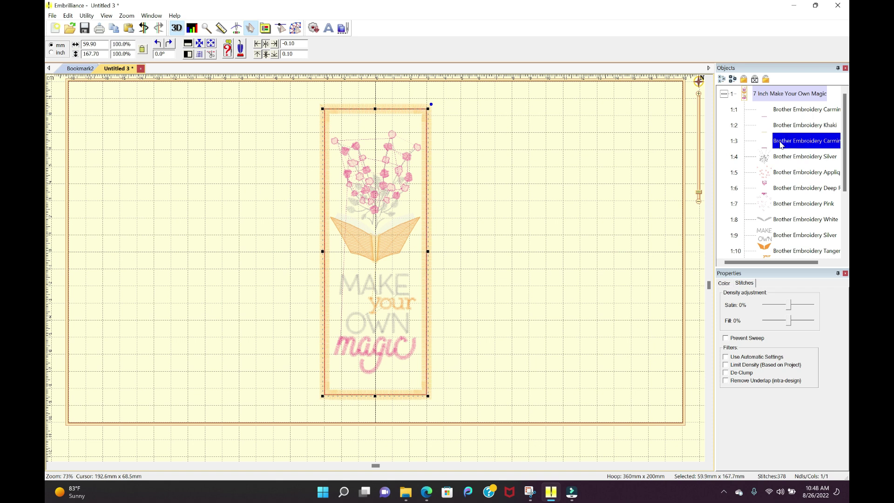
{"action": "left_click", "coordinate": [779, 157]}
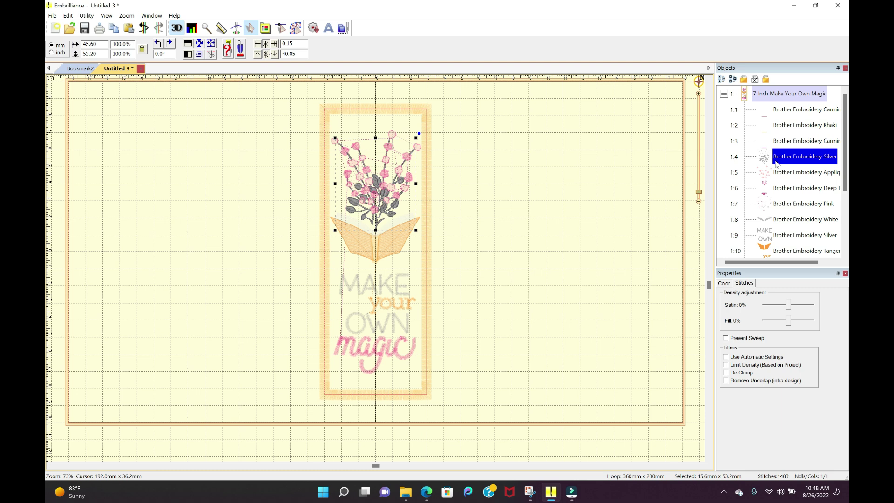
{"action": "key", "text": "Delete"}
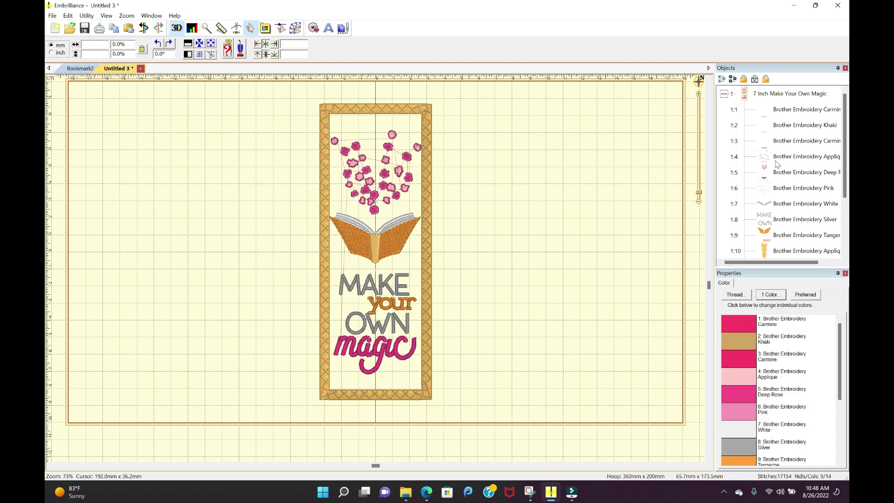
{"action": "key", "text": "Delete"}
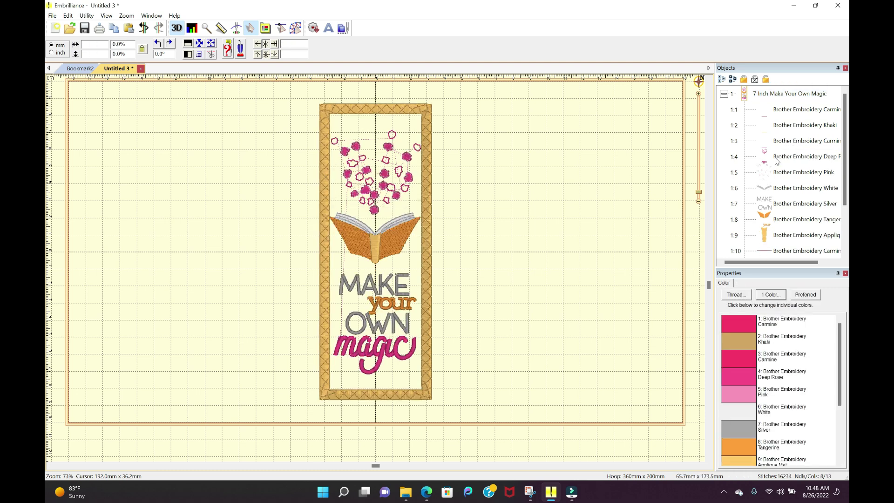
Delete the deep rose flowers with 'magic', the pink flower outlines, and the MAKE/OWN lettering
{"action": "left_click", "coordinate": [782, 157]}
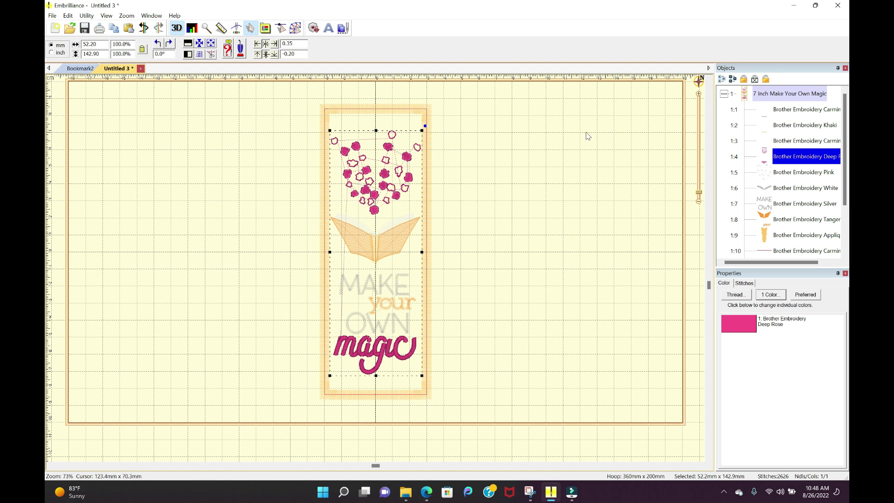
{"action": "key", "text": "Delete"}
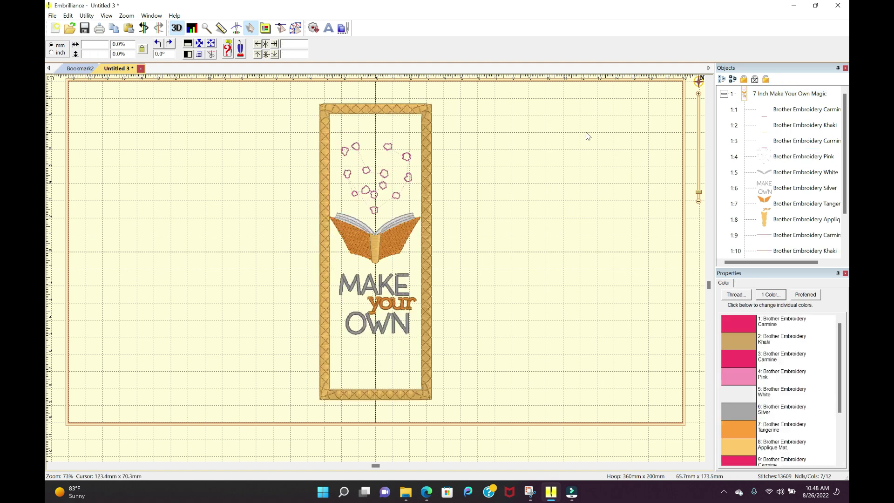
{"action": "left_click", "coordinate": [788, 159]}
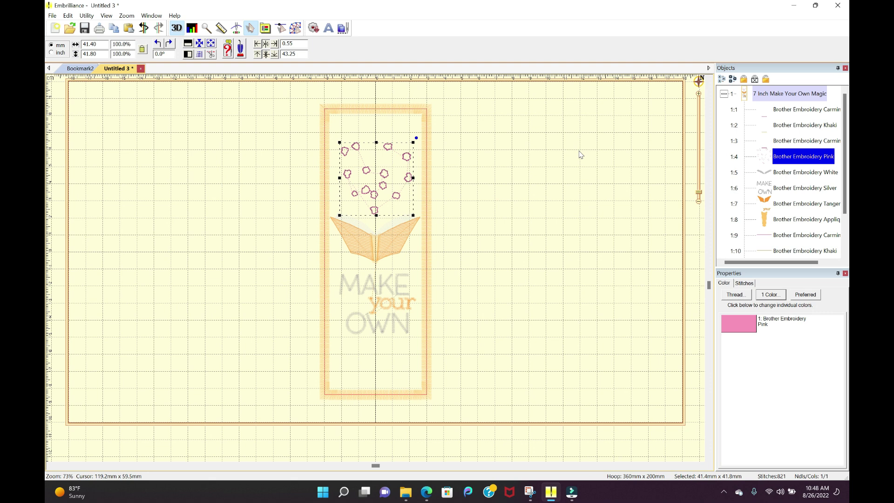
{"action": "key", "text": "Delete"}
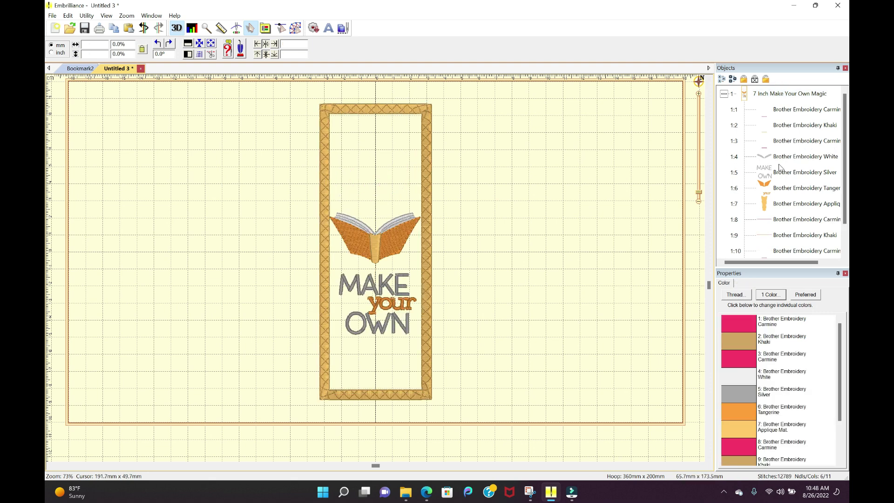
{"action": "left_click", "coordinate": [782, 159]}
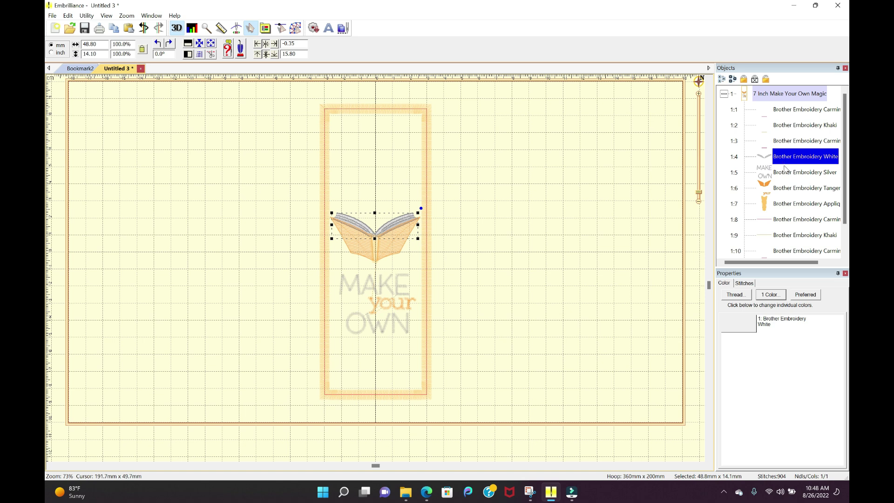
{"action": "left_click", "coordinate": [784, 172]}
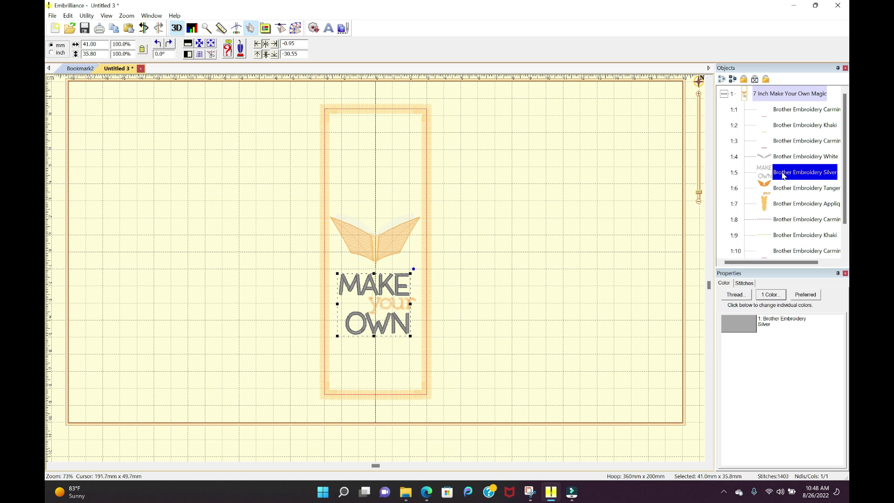
{"action": "key", "text": "Delete"}
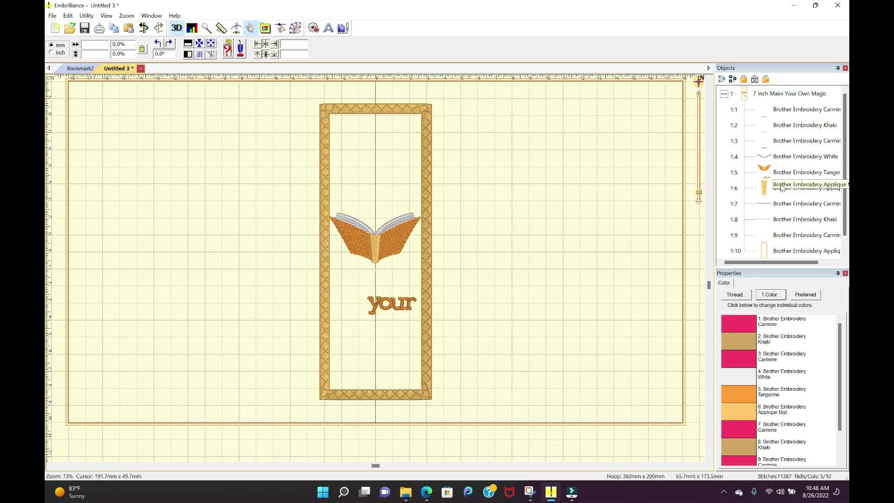
Select the Tangerine book cover part and switch to Stitch Edit mode
{"action": "left_click", "coordinate": [781, 176]}
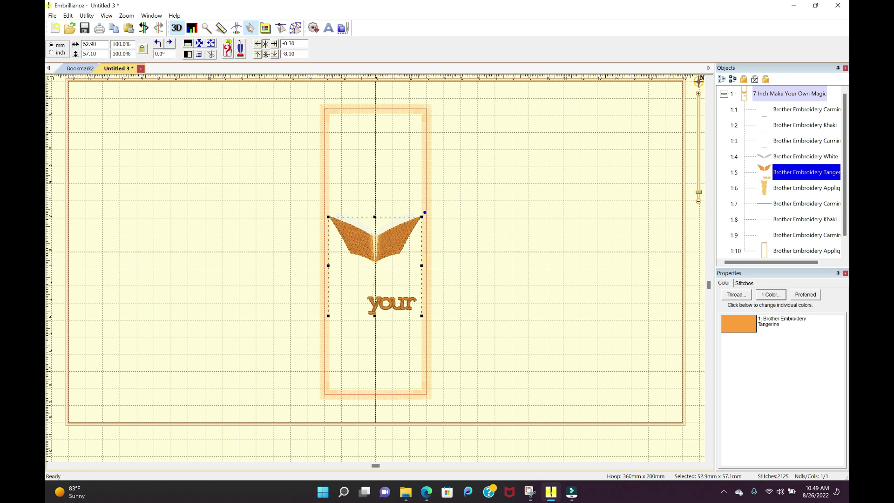
{"action": "left_click", "coordinate": [281, 29]}
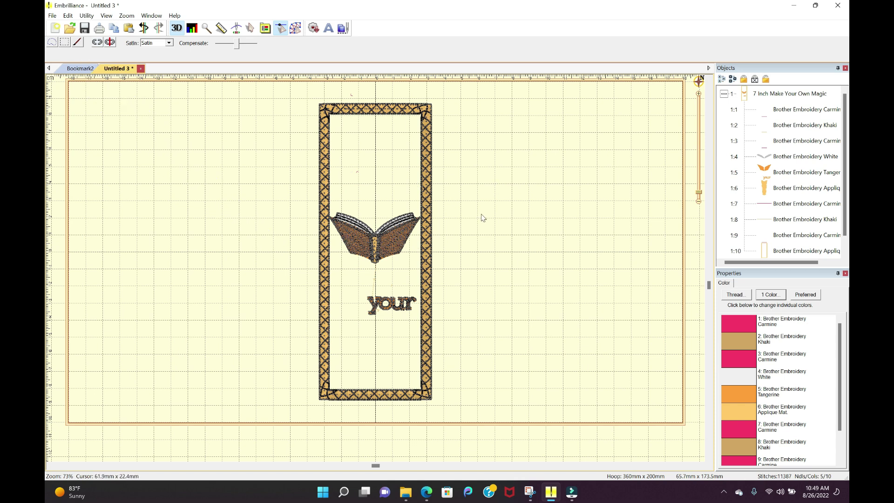
Zoom in, box-select the 'your' lettering stitches and delete them
{"action": "key", "text": "ctrl+plus"}
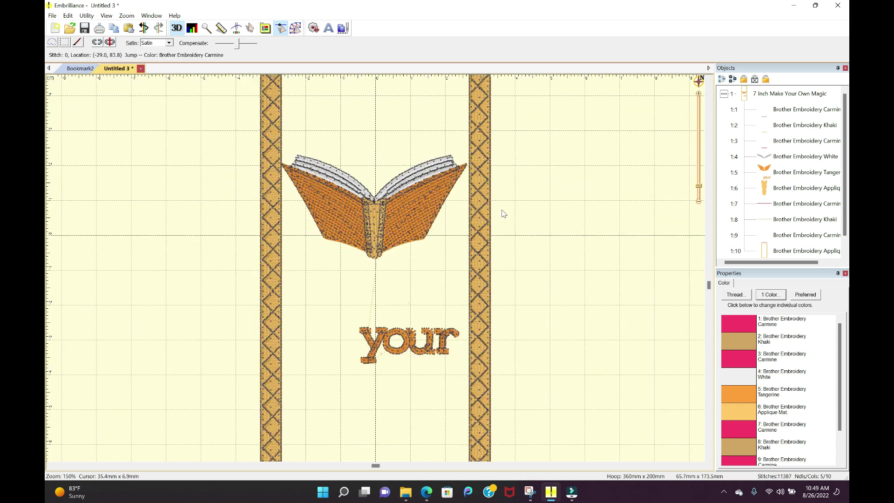
{"action": "left_click", "coordinate": [65, 42]}
{"action": "left_click_drag", "start_coordinate": [342, 306], "coordinate": [462, 385]}
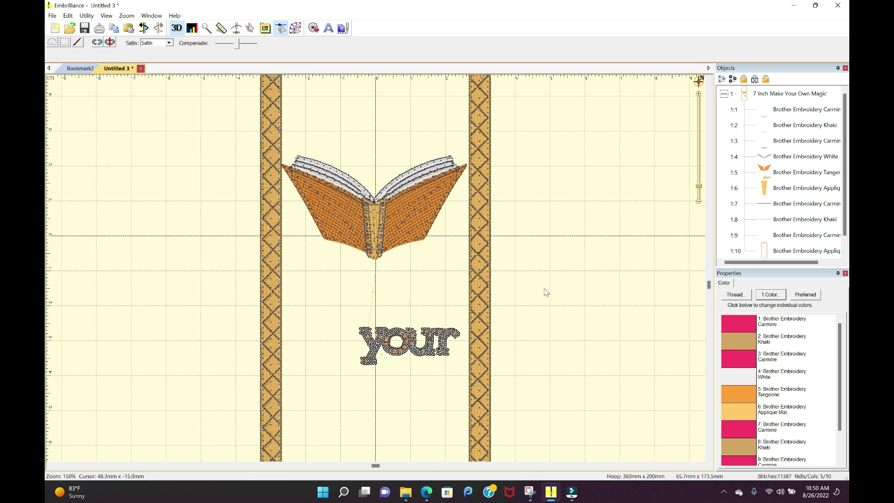
{"action": "key", "text": "Delete"}
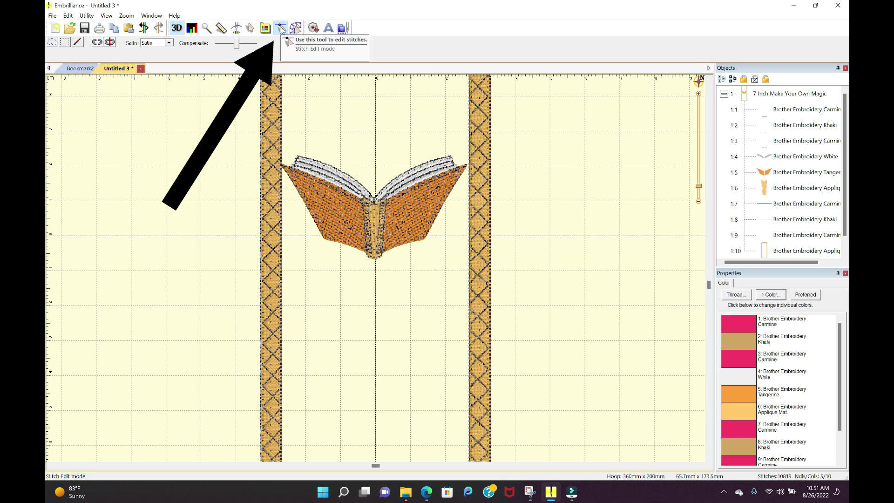
{"action": "left_click", "coordinate": [281, 29]}
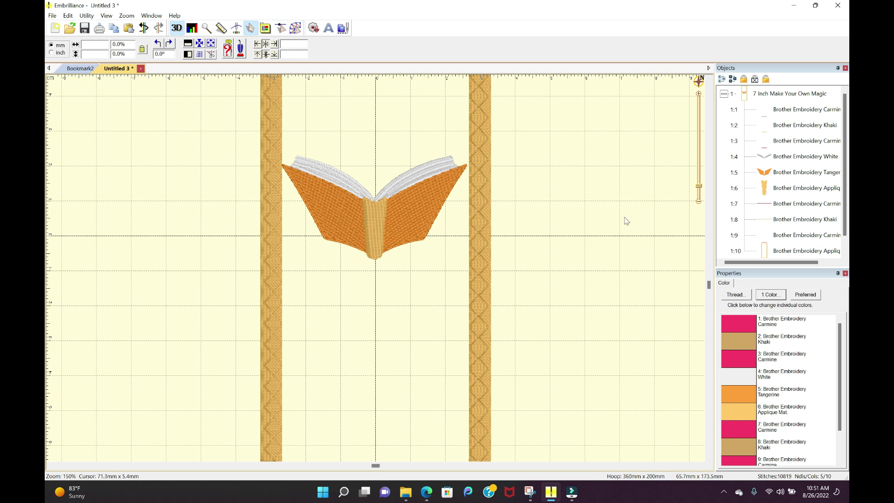
{"action": "scroll", "coordinate": [585, 267], "scroll_direction": "down", "scroll_amount": 1}
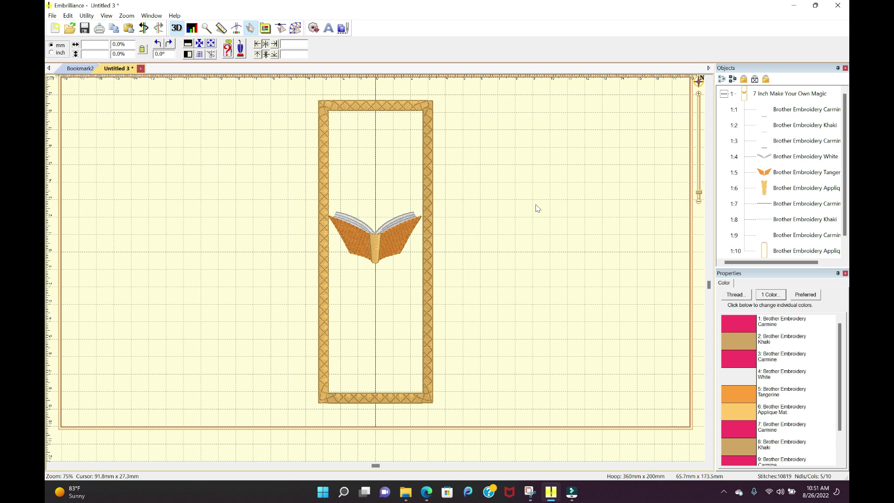
{"action": "mouse_move", "coordinate": [405, 495]}
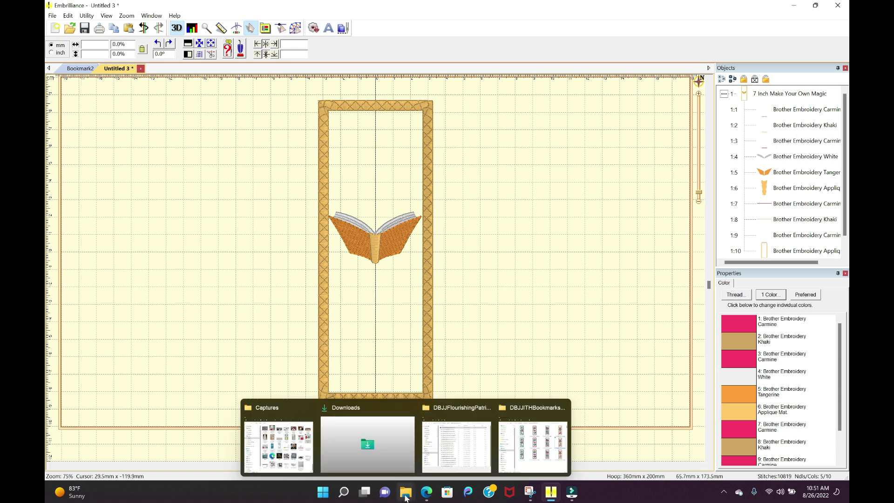
Drag DBJJFlourishingPatriotism-America-4x4 from the DBJJFlourishingPatriotism-PES folder onto the bookmark canvas
{"action": "left_click", "coordinate": [457, 445]}
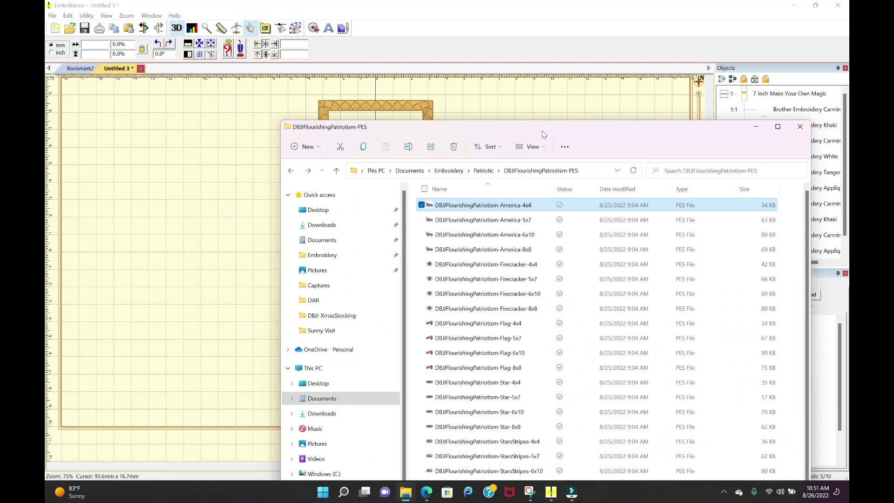
{"action": "left_click_drag", "start_coordinate": [543, 135], "coordinate": [582, 61]}
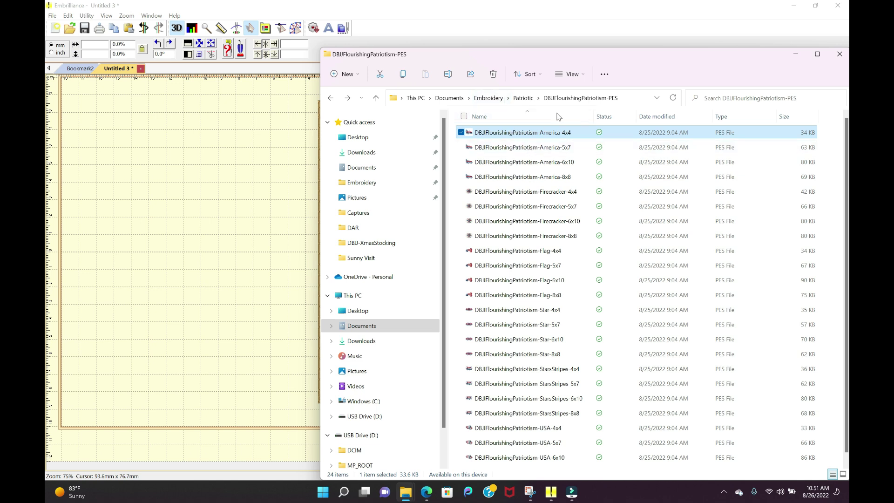
{"action": "left_click_drag", "start_coordinate": [557, 56], "coordinate": [695, 73]}
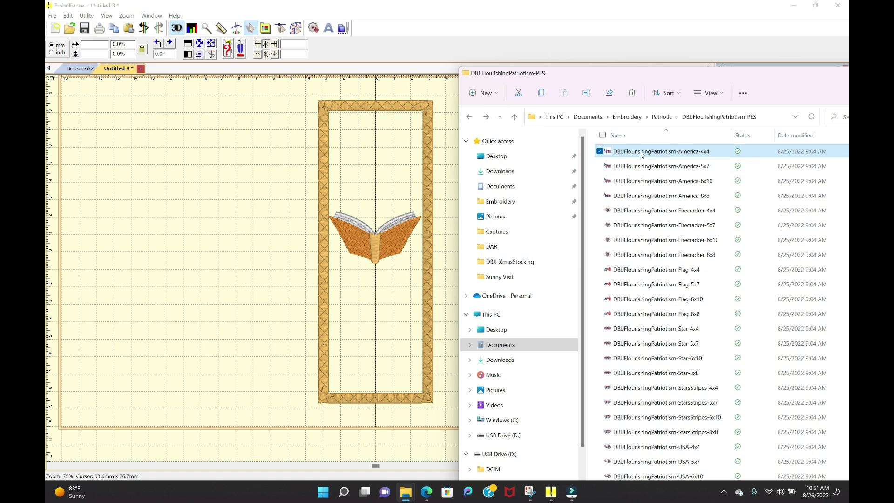
{"action": "mouse_move", "coordinate": [644, 153]}
{"action": "left_click_drag", "start_coordinate": [644, 154], "coordinate": [362, 188]}
{"action": "left_click_drag", "start_coordinate": [785, 74], "coordinate": [625, 173]}
{"action": "left_click", "coordinate": [644, 161]}
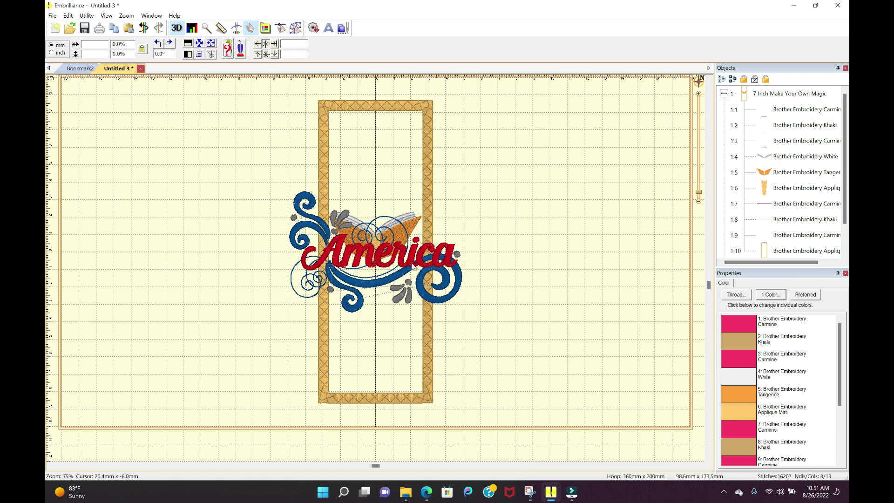
Shrink the America flourish and move it to the top of the bookmark
{"action": "left_click", "coordinate": [414, 269]}
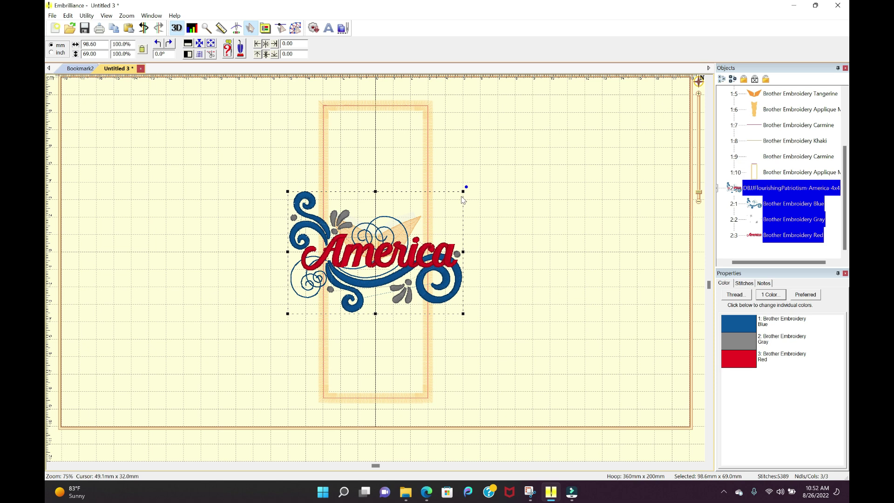
{"action": "left_click_drag", "start_coordinate": [463, 191], "coordinate": [335, 230]}
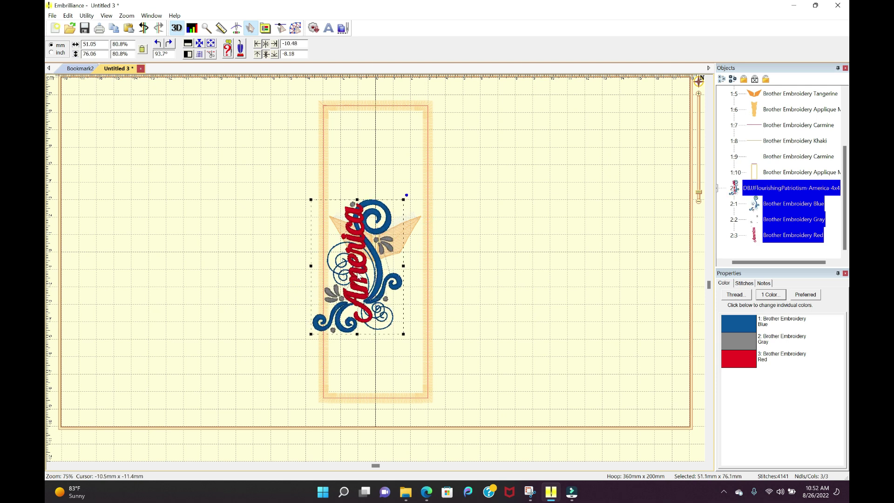
{"action": "left_click_drag", "start_coordinate": [356, 273], "coordinate": [369, 187]}
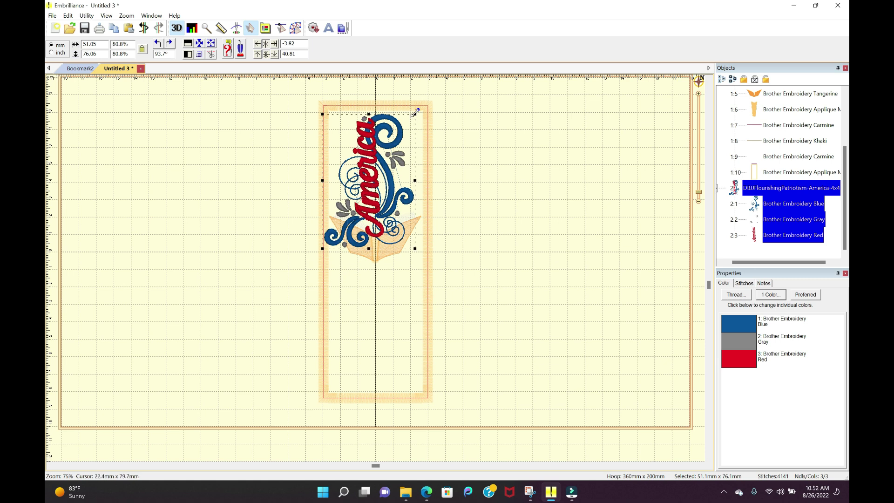
{"action": "left_click_drag", "start_coordinate": [416, 111], "coordinate": [400, 136]}
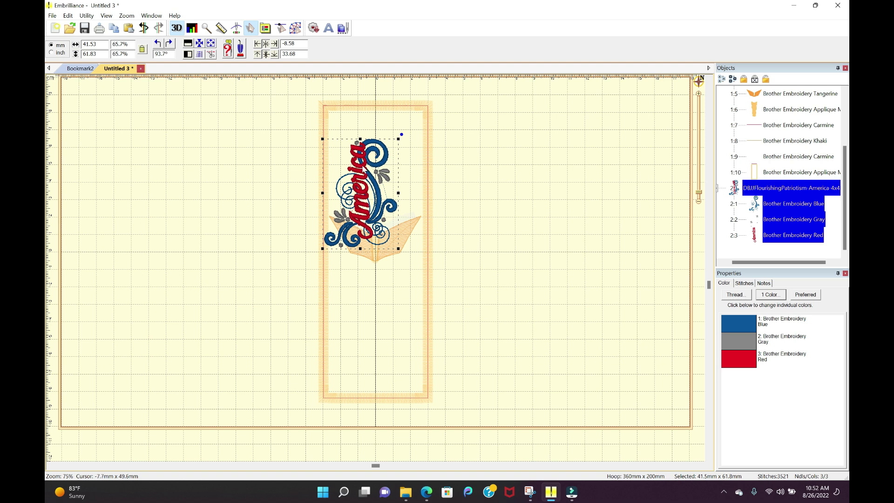
{"action": "left_click_drag", "start_coordinate": [366, 170], "coordinate": [383, 145]}
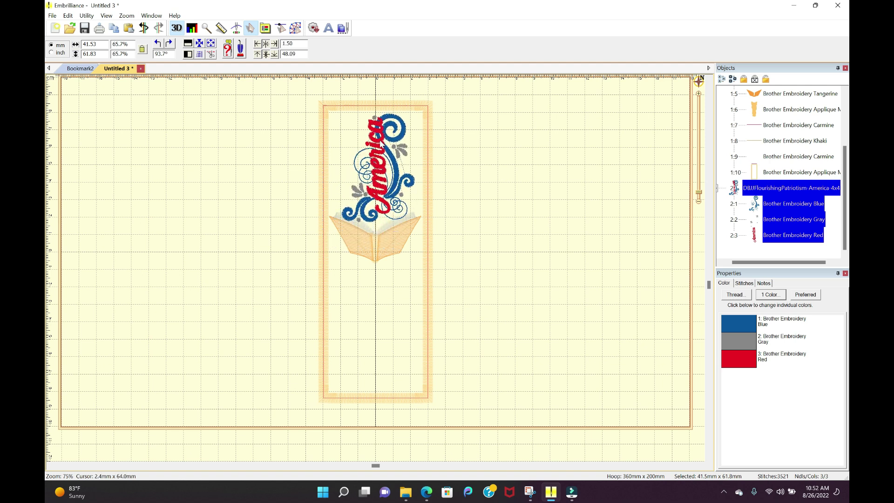
{"action": "left_click", "coordinate": [398, 197]}
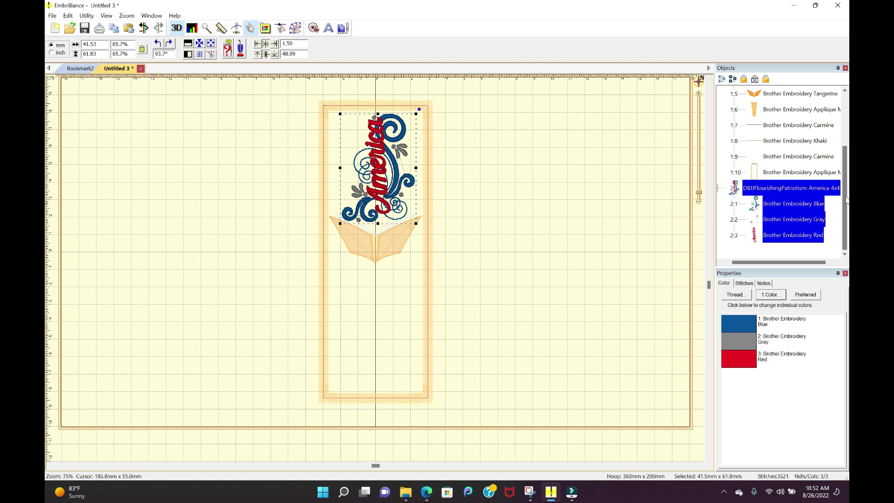
Select the book's pages, tangerine cover and appliqué layers, then nudge the book down
{"action": "scroll", "coordinate": [846, 199], "scroll_direction": "up", "scroll_amount": 3}
{"action": "left_click", "coordinate": [777, 130]}
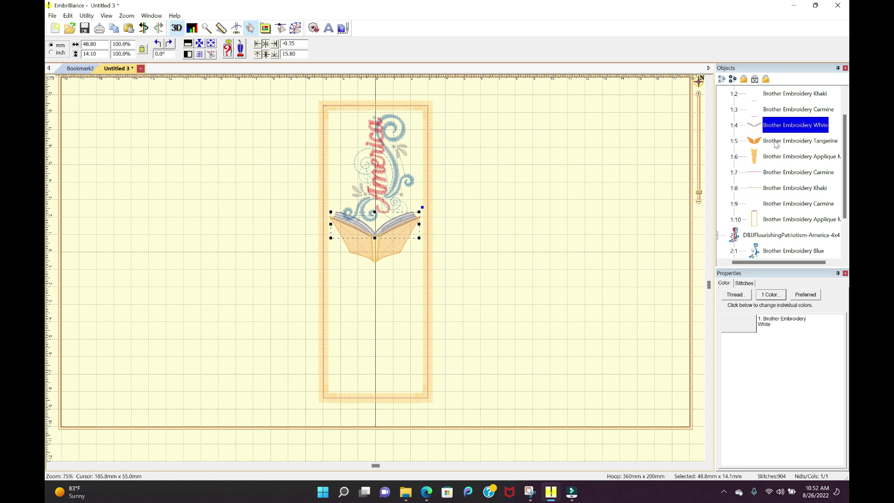
{"action": "left_click", "coordinate": [777, 141], "text": "shift"}
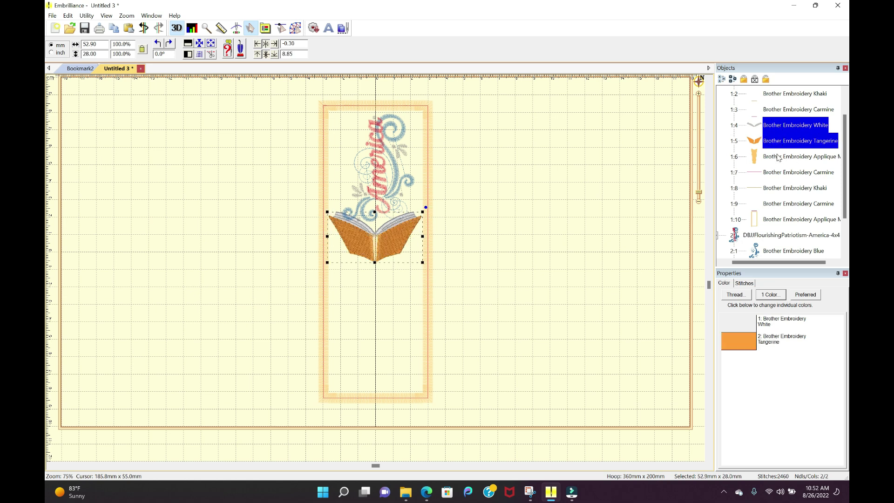
{"action": "left_click", "coordinate": [777, 157], "text": "shift"}
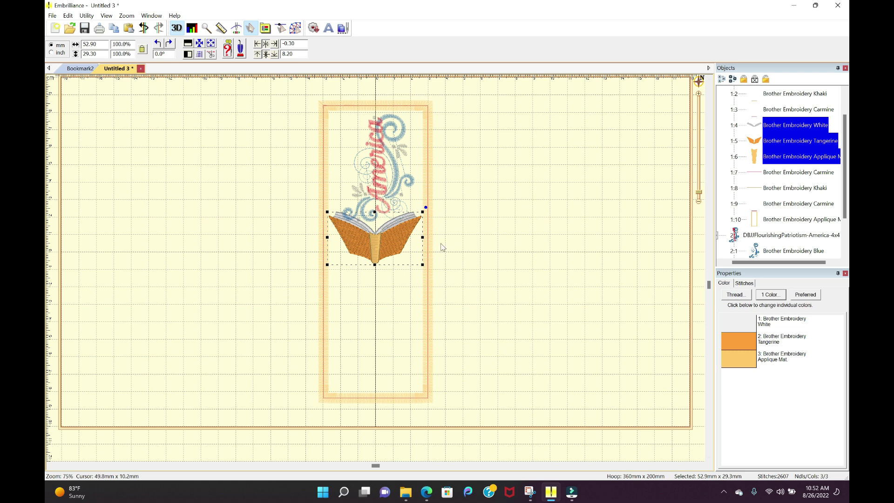
{"action": "left_click_drag", "start_coordinate": [377, 255], "coordinate": [375, 264]}
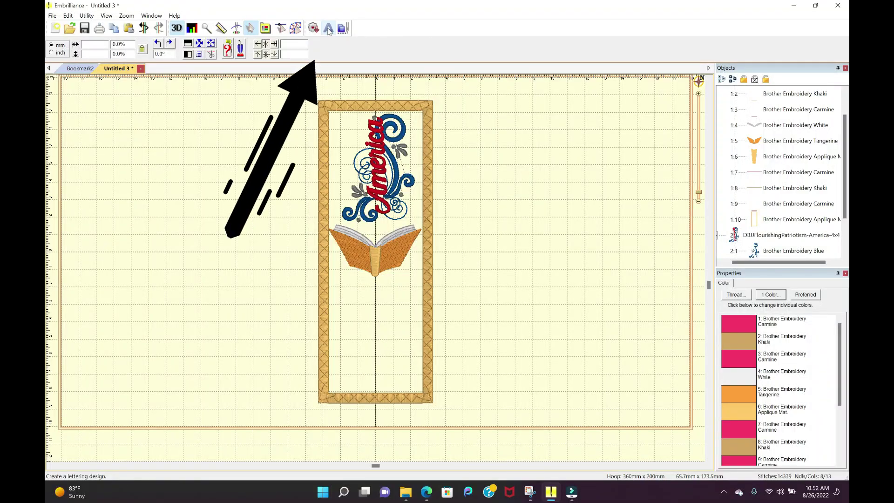
Add lettering reading 250 in DBJJMarcus 1 Inch and move it below the open book
{"action": "left_click", "coordinate": [328, 28]}
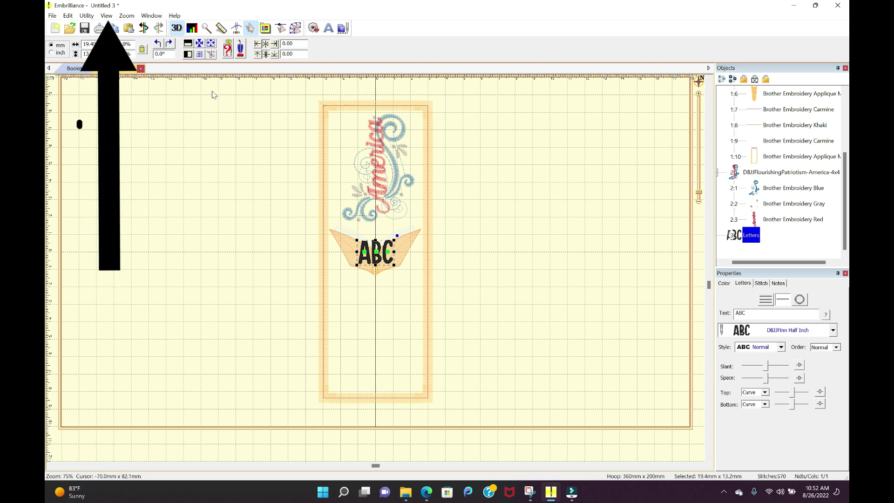
{"action": "left_click", "coordinate": [107, 16]}
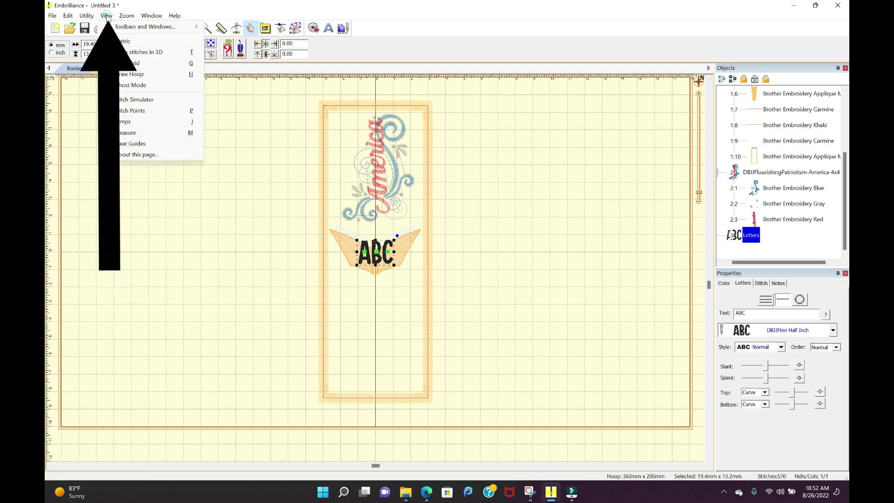
{"action": "mouse_move", "coordinate": [132, 32]}
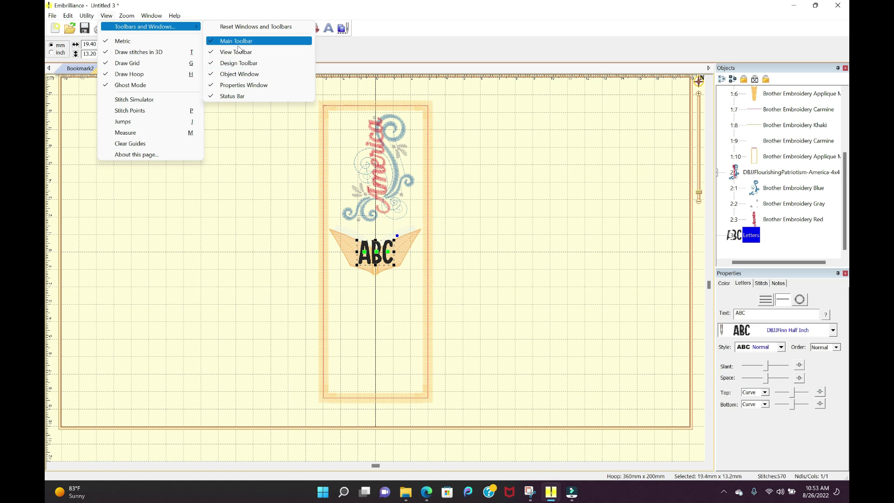
{"action": "left_click", "coordinate": [330, 56]}
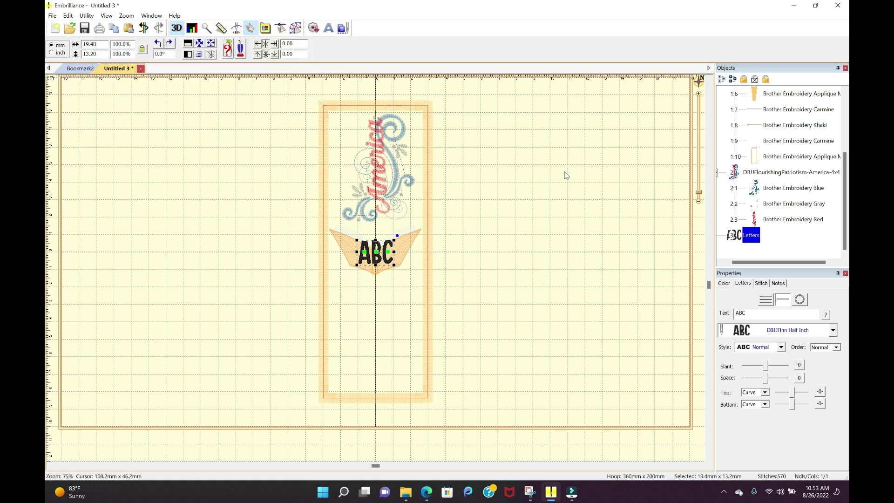
{"action": "double_click", "coordinate": [744, 313]}
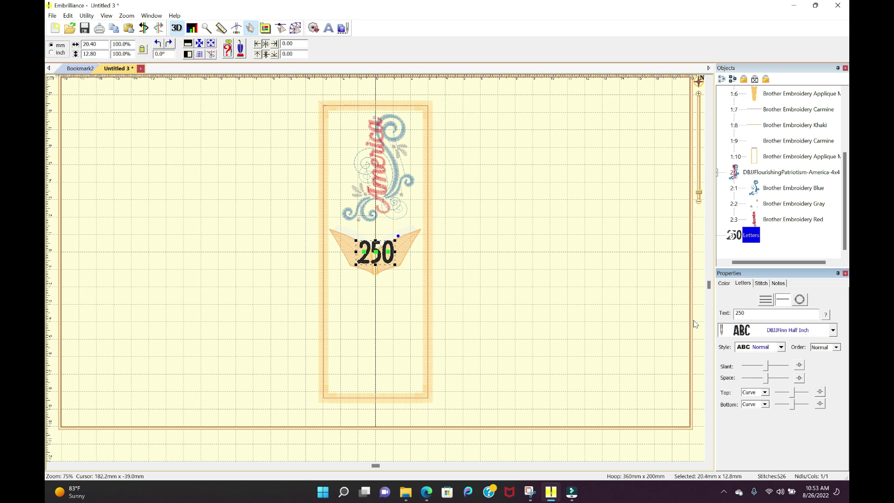
{"action": "left_click", "coordinate": [833, 331]}
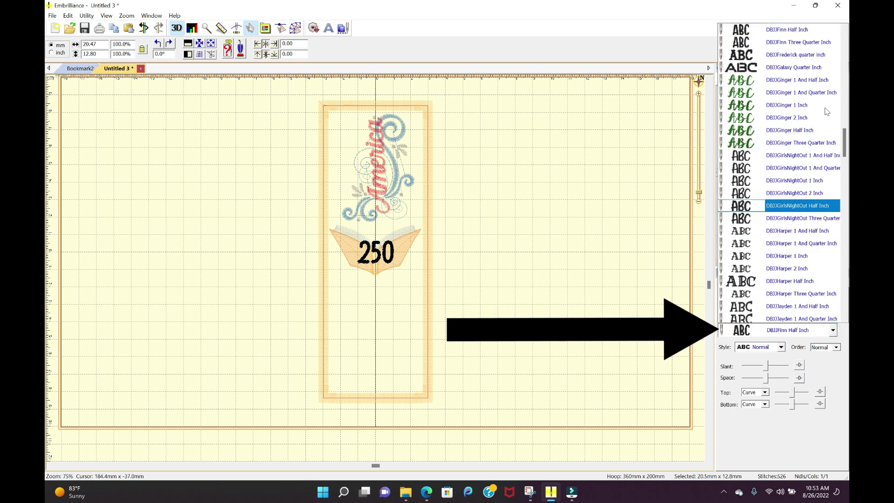
{"action": "left_click_drag", "start_coordinate": [844, 137], "coordinate": [842, 167]}
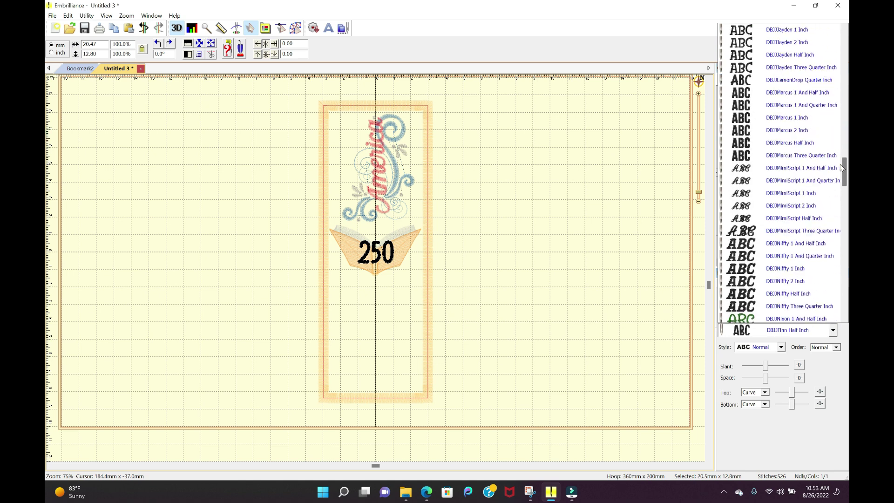
{"action": "left_click", "coordinate": [791, 118]}
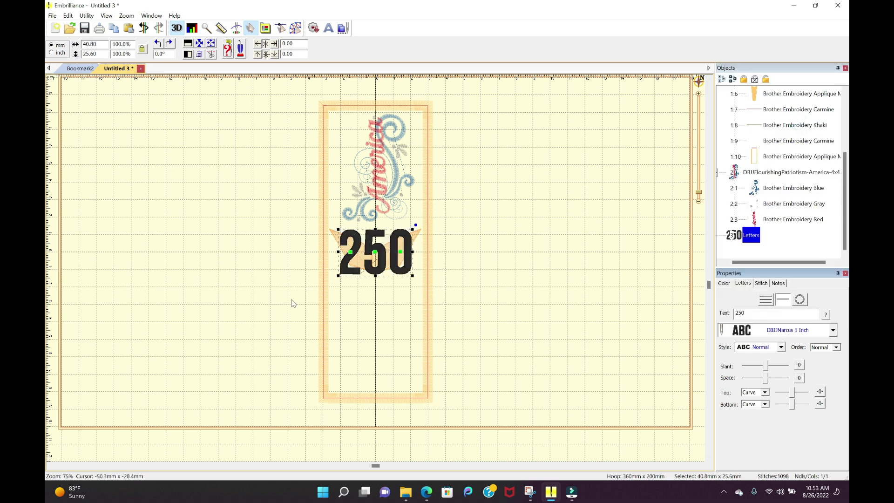
{"action": "left_click_drag", "start_coordinate": [403, 279], "coordinate": [403, 326]}
Add 'Book' lettering in DBJJFinn Half Inch and place it below the 250
{"action": "left_click", "coordinate": [498, 292]}
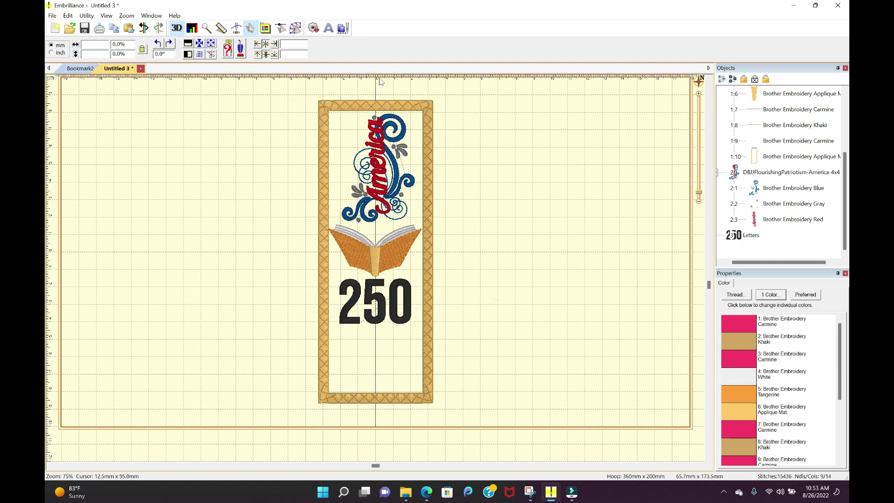
{"action": "left_click", "coordinate": [329, 27]}
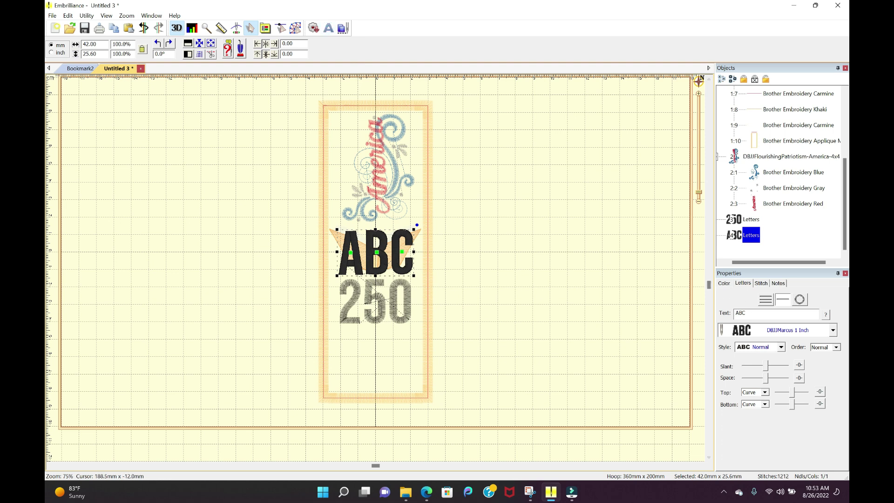
{"action": "double_click", "coordinate": [745, 313]}
{"action": "type", "text": "Book"}
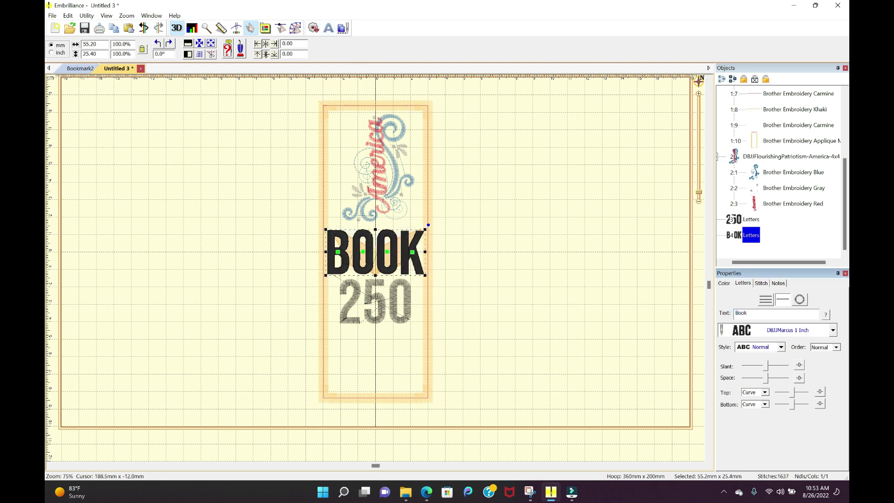
{"action": "left_click", "coordinate": [833, 331]}
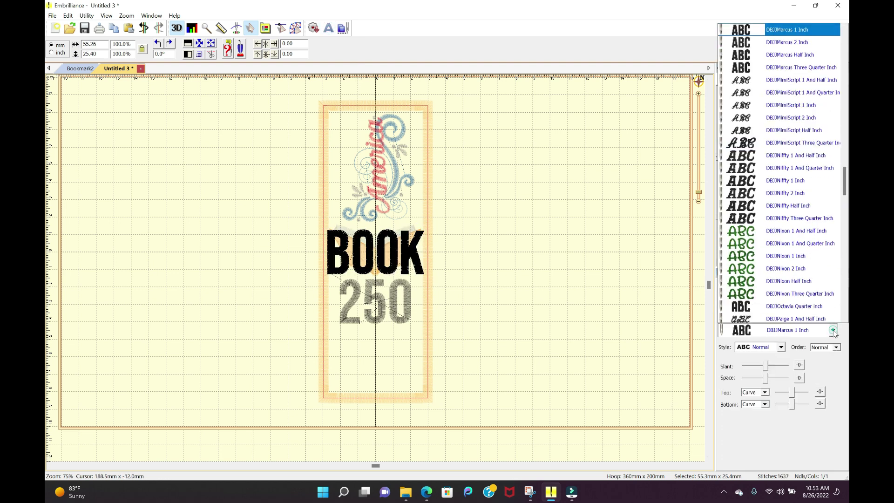
{"action": "left_click_drag", "start_coordinate": [846, 176], "coordinate": [845, 119]}
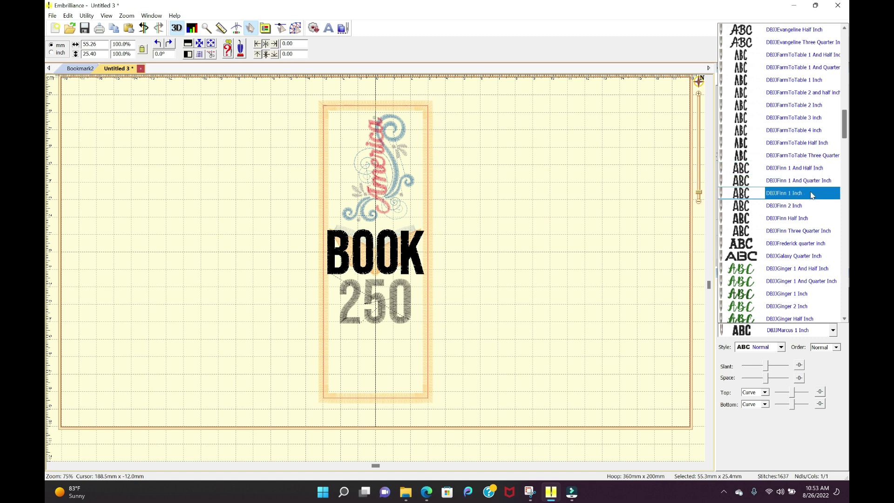
{"action": "left_click", "coordinate": [810, 218]}
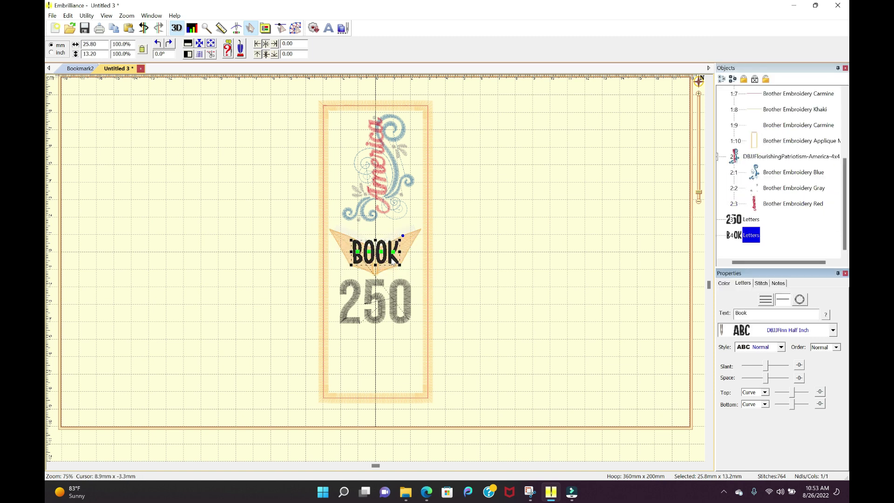
{"action": "left_click_drag", "start_coordinate": [392, 261], "coordinate": [393, 349]}
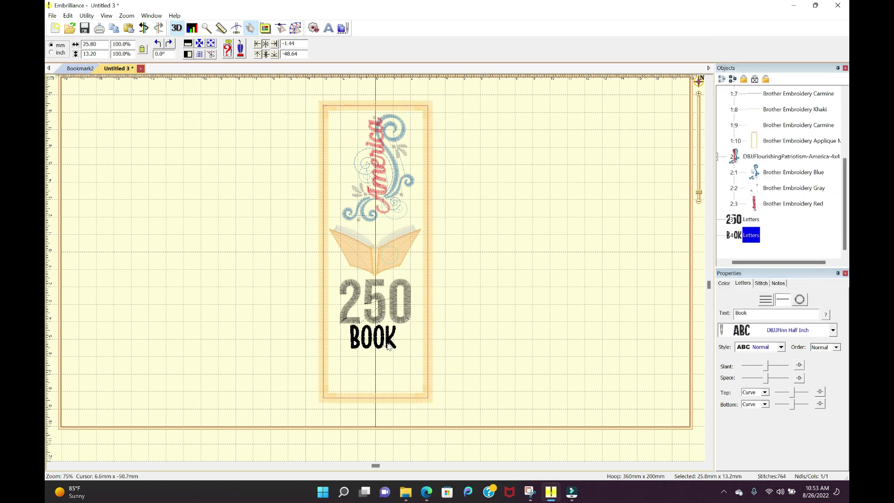
Add 'Club' lettering and position it centred below BOOK
{"action": "left_click", "coordinate": [328, 28]}
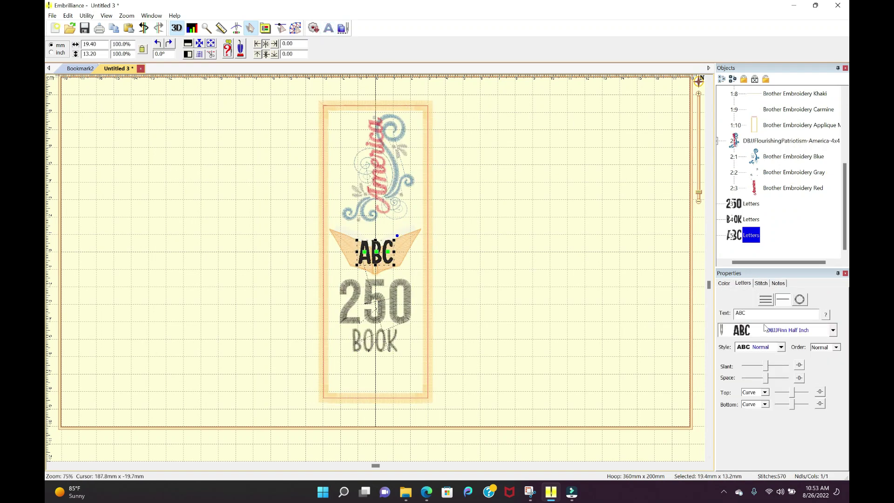
{"action": "double_click", "coordinate": [740, 313]}
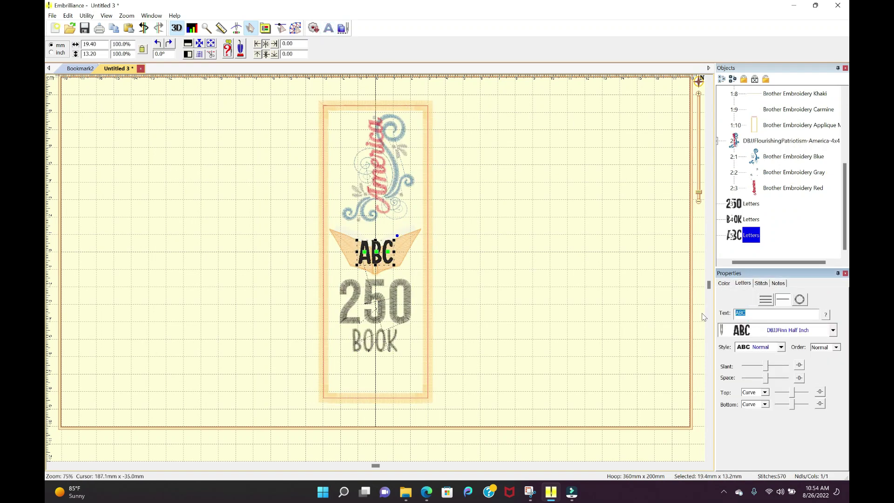
{"action": "type", "text": "Club"}
{"action": "left_click_drag", "start_coordinate": [394, 264], "coordinate": [419, 368]}
{"action": "key", "text": "Left"}
{"action": "key", "text": "Left"}
{"action": "key", "text": "Left"}
{"action": "key", "text": "Left"}
{"action": "key", "text": "Left"}
{"action": "key", "text": "Left"}
{"action": "key", "text": "Left"}
{"action": "key", "text": "Left"}
{"action": "key", "text": "Left"}
{"action": "key", "text": "Left"}
{"action": "key", "text": "Left"}
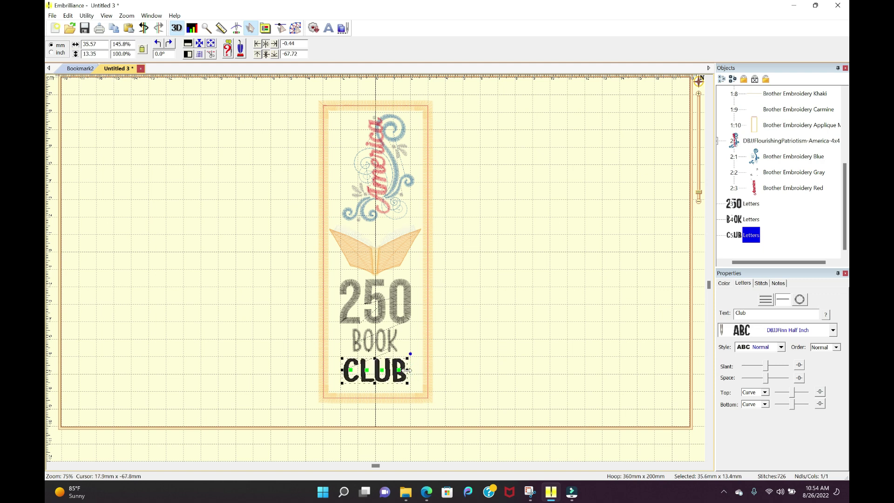
{"action": "left_click_drag", "start_coordinate": [408, 371], "coordinate": [407, 370]}
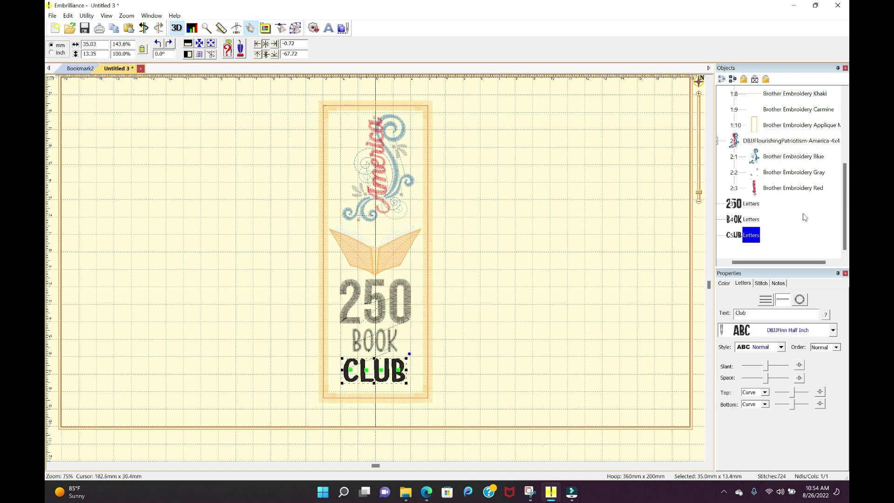
Set Club in DBJJFinn 1 Inch and scale it to about 77.3%
{"action": "left_click", "coordinate": [832, 330]}
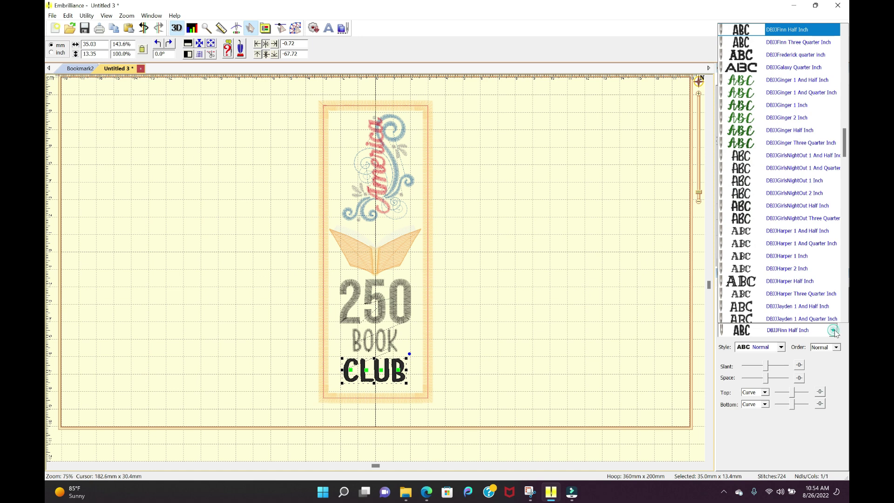
{"action": "scroll", "coordinate": [821, 151], "scroll_direction": "down", "scroll_amount": 3}
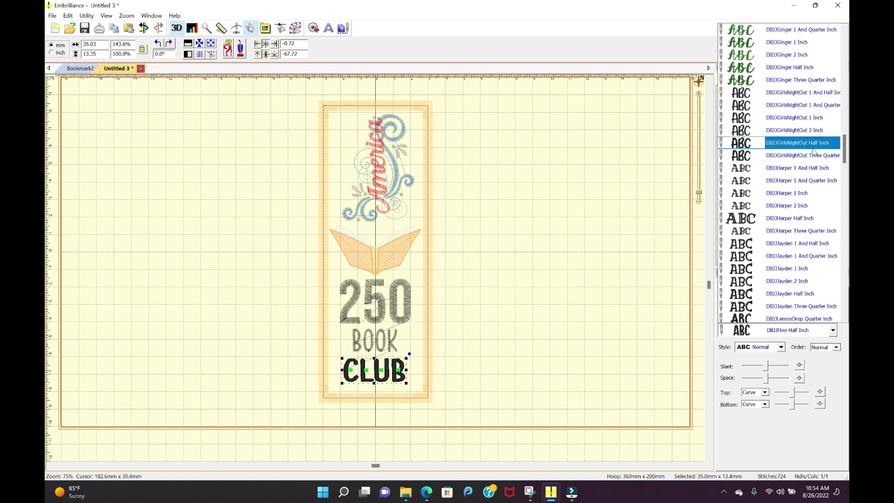
{"action": "scroll", "coordinate": [811, 152], "scroll_direction": "up", "scroll_amount": 4}
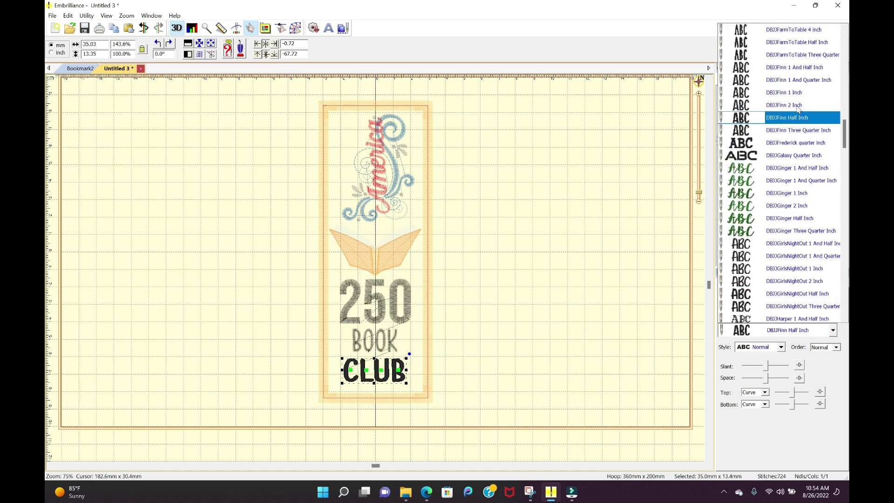
{"action": "left_click", "coordinate": [796, 94]}
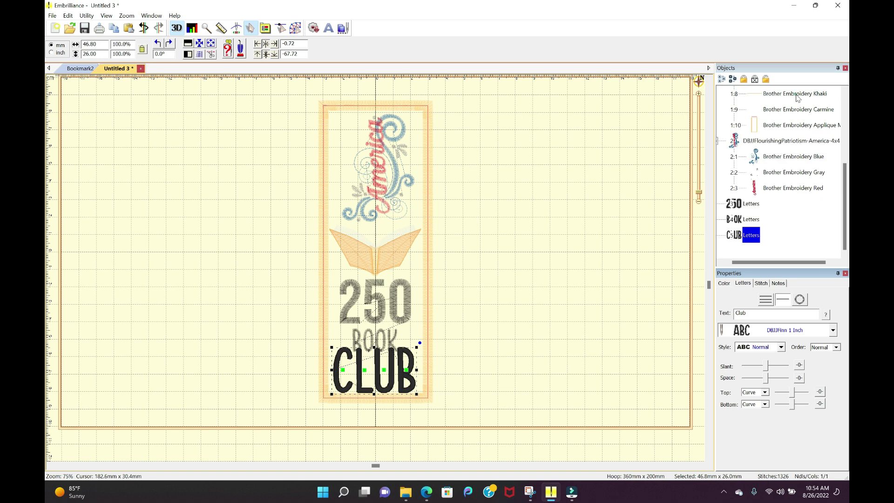
{"action": "left_click_drag", "start_coordinate": [417, 346], "coordinate": [405, 370]}
{"action": "left_click", "coordinate": [481, 330]}
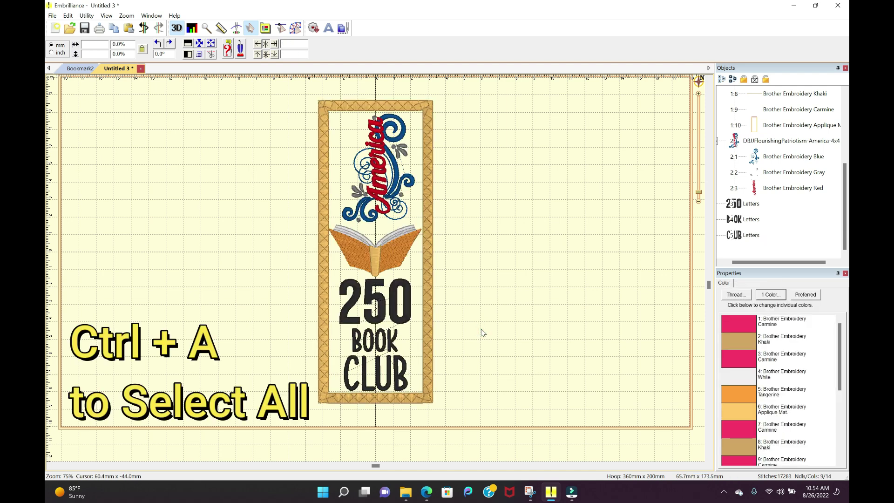
Select all elements, align them on the horizontal centre, then deselect
{"action": "key", "text": "ctrl+a"}
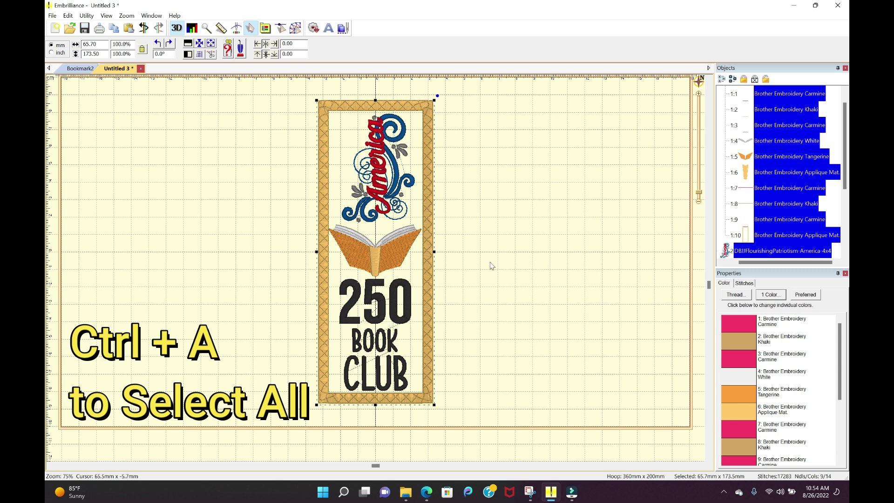
{"action": "left_click", "coordinate": [199, 55]}
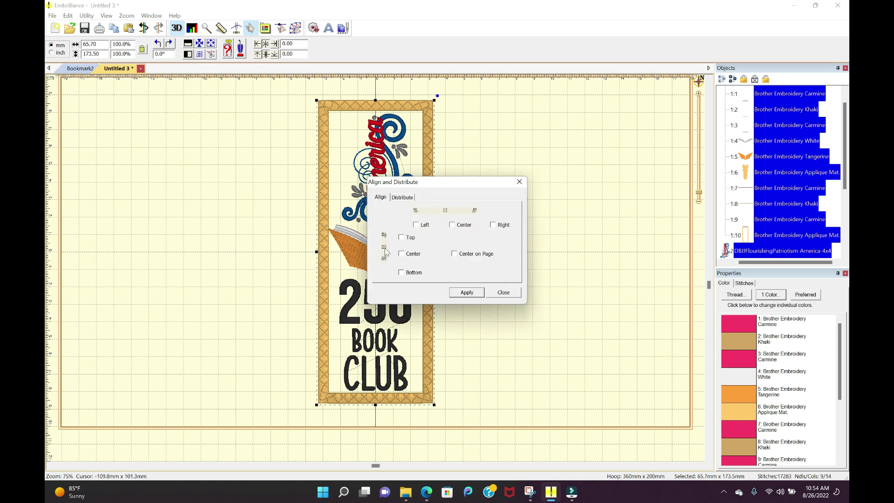
{"action": "left_click", "coordinate": [453, 226]}
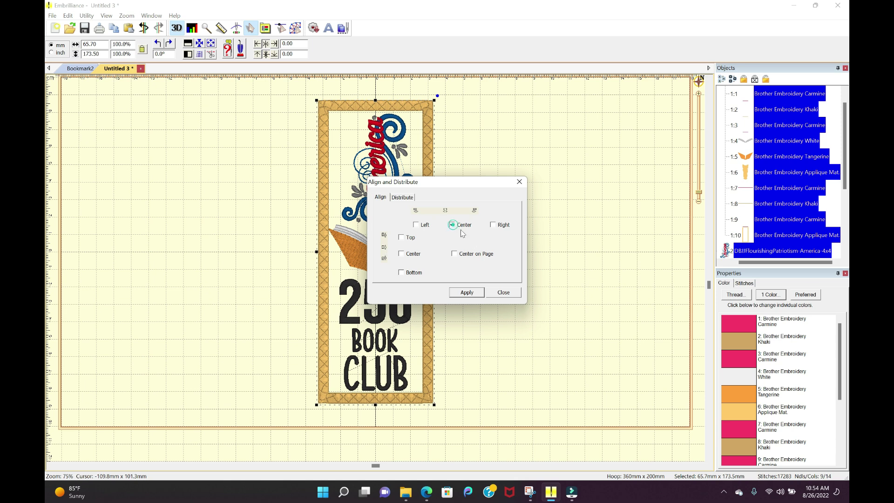
{"action": "left_click", "coordinate": [466, 292]}
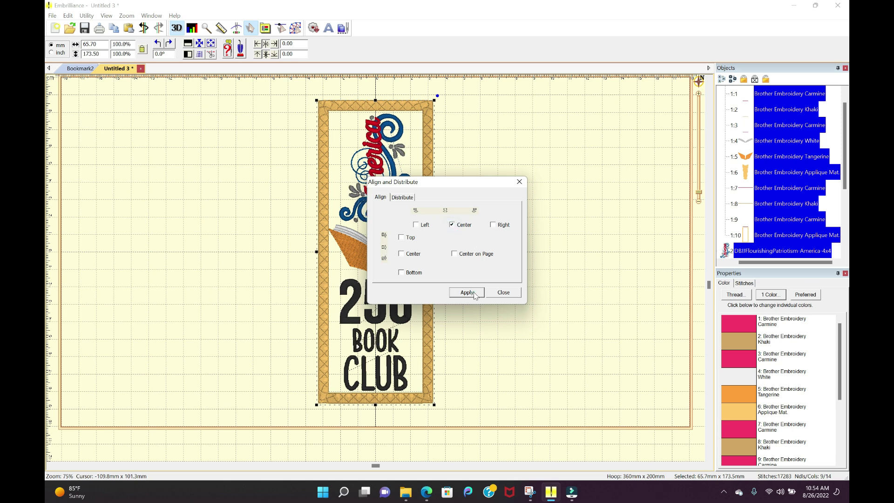
{"action": "left_click", "coordinate": [510, 295]}
{"action": "left_click", "coordinate": [526, 276]}
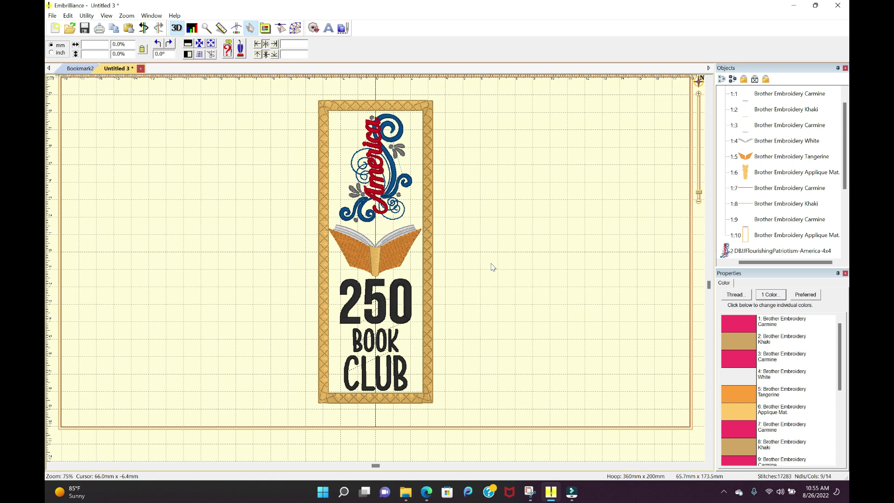
Switch to the Bookmark2 layout and inspect the five colour parts of group 1
{"action": "left_click", "coordinate": [82, 69]}
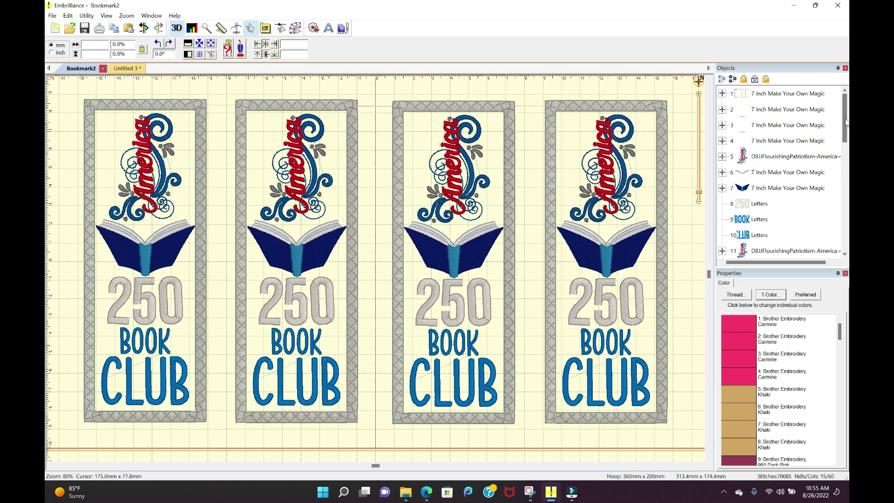
{"action": "left_click_drag", "start_coordinate": [847, 116], "coordinate": [836, 98]}
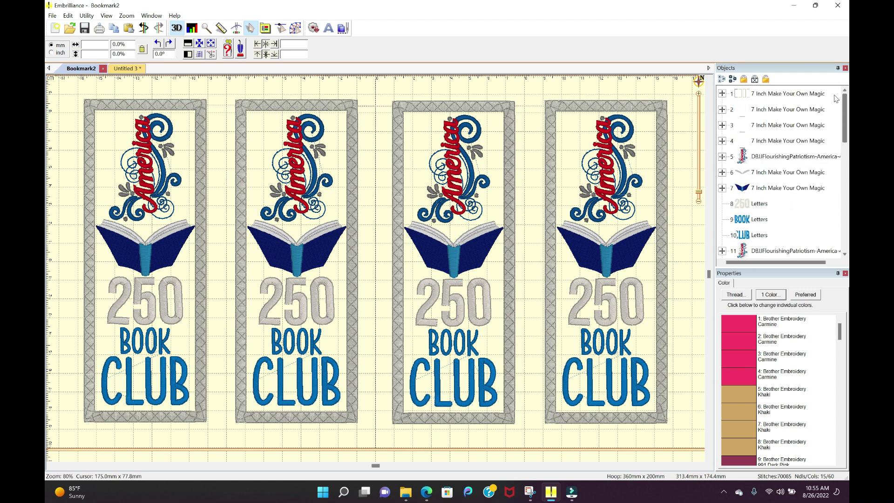
{"action": "left_click", "coordinate": [722, 95]}
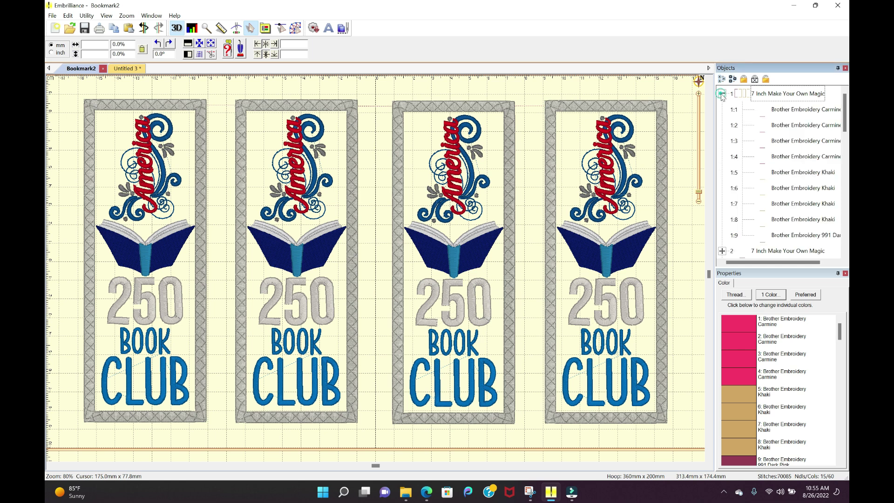
{"action": "left_click", "coordinate": [780, 111]}
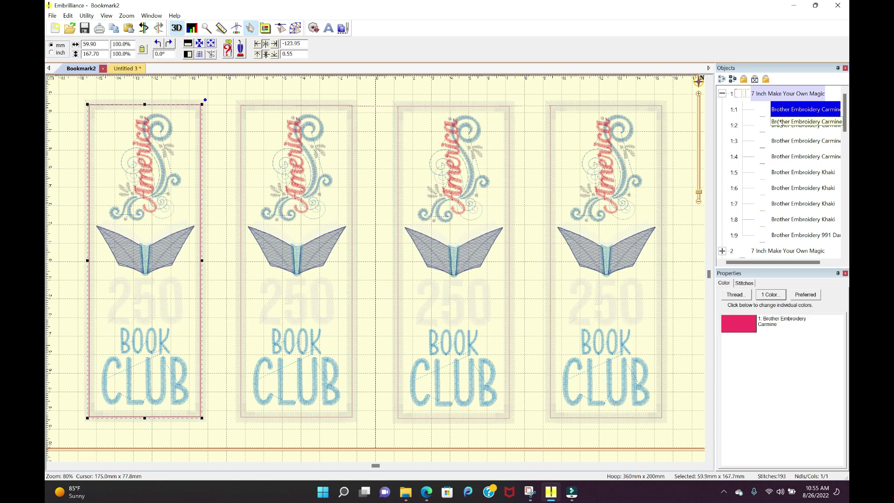
{"action": "left_click", "coordinate": [784, 127]}
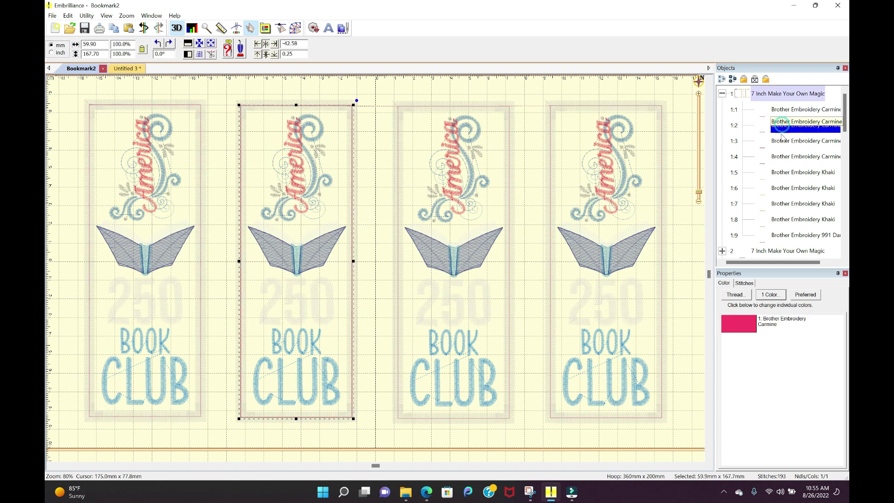
{"action": "left_click", "coordinate": [783, 143]}
{"action": "left_click", "coordinate": [783, 158]}
{"action": "left_click", "coordinate": [783, 174]}
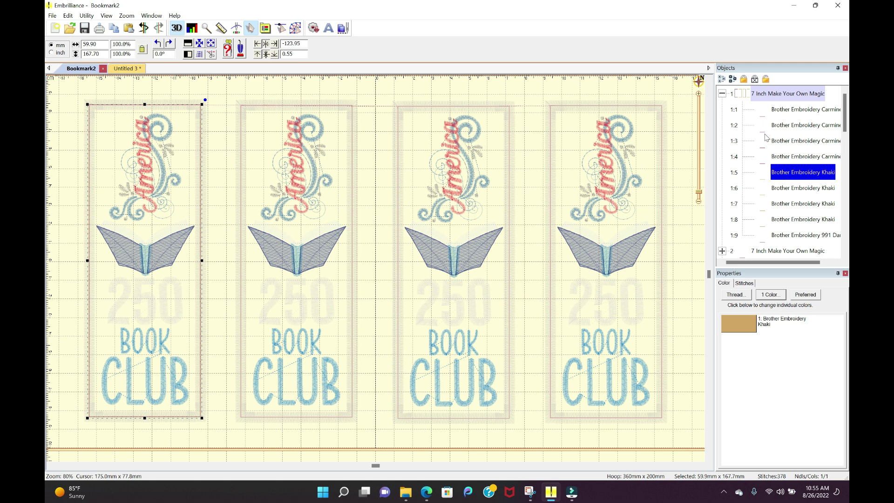
{"action": "left_click", "coordinate": [723, 95]}
Select the bookmark frame objects 29, 30, 31 and 32 in turn
{"action": "scroll", "coordinate": [757, 206], "scroll_direction": "down", "scroll_amount": 5}
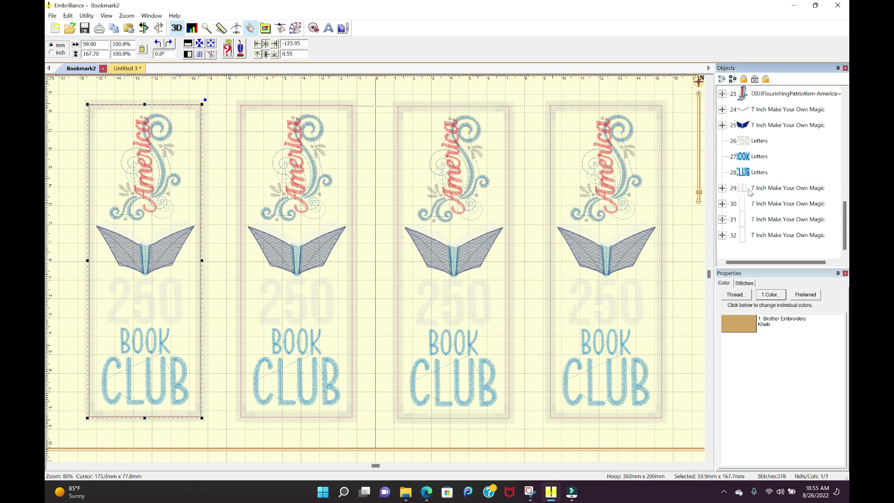
{"action": "left_click", "coordinate": [758, 190]}
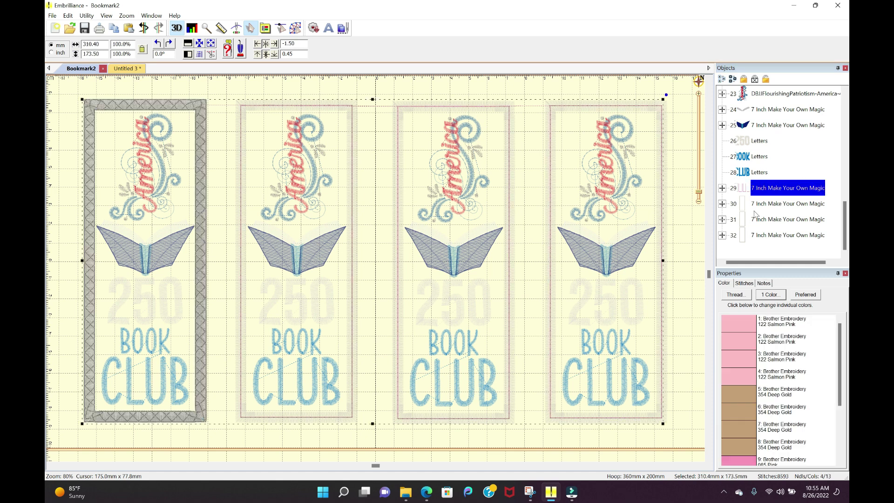
{"action": "left_click", "coordinate": [756, 205]}
{"action": "left_click", "coordinate": [760, 220]}
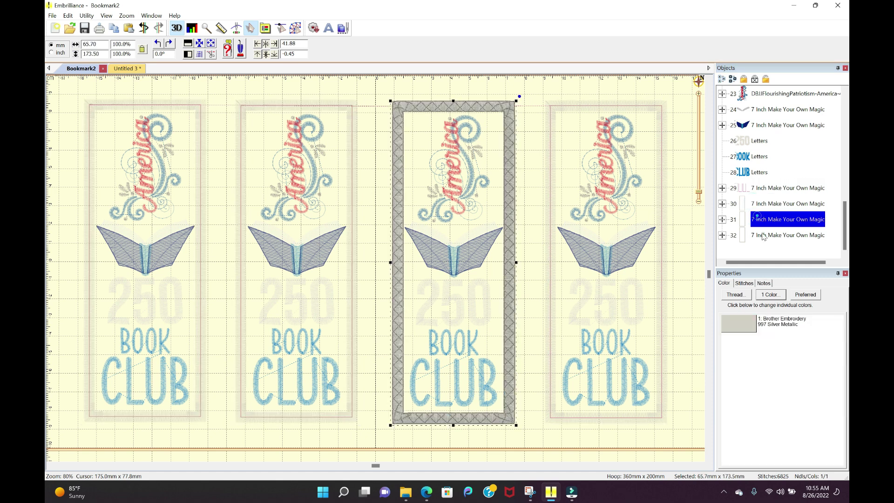
{"action": "left_click", "coordinate": [764, 236]}
{"action": "left_click", "coordinate": [688, 214]}
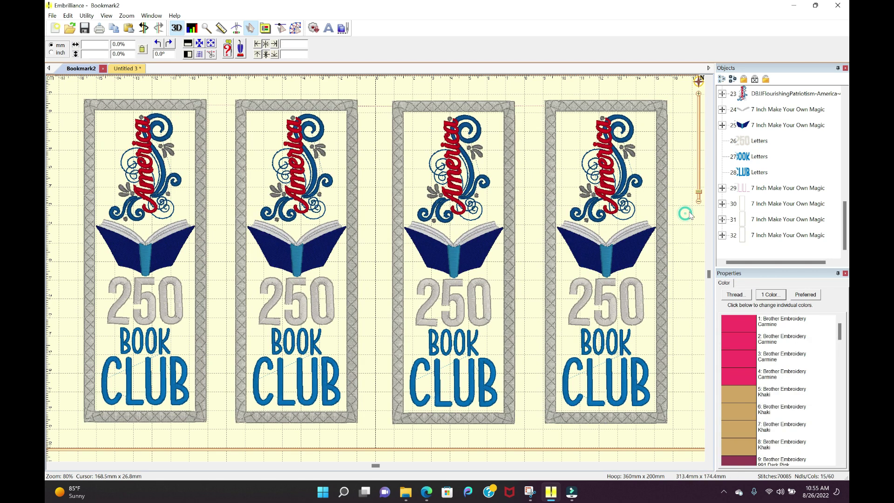